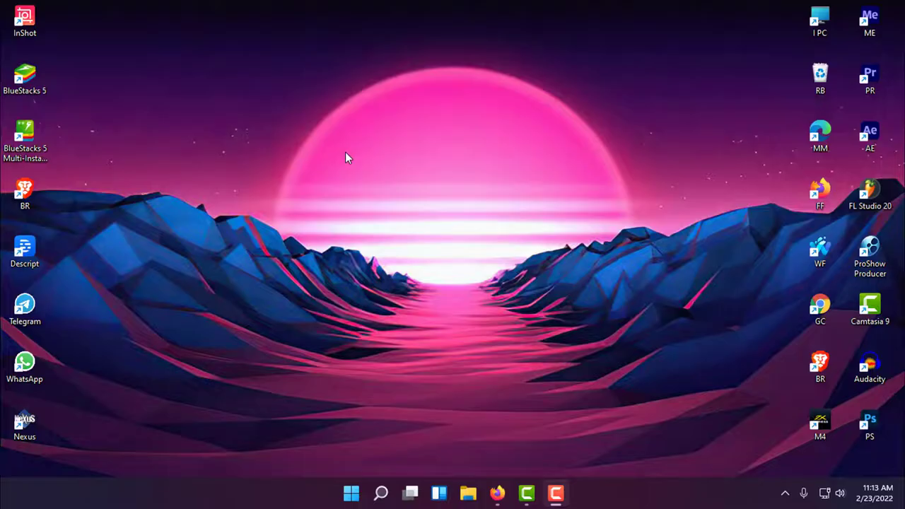
- Turn off Show desktop icons, then bring up the Taskbar settings page
right_click(346, 154)
mouse_move(384, 164)
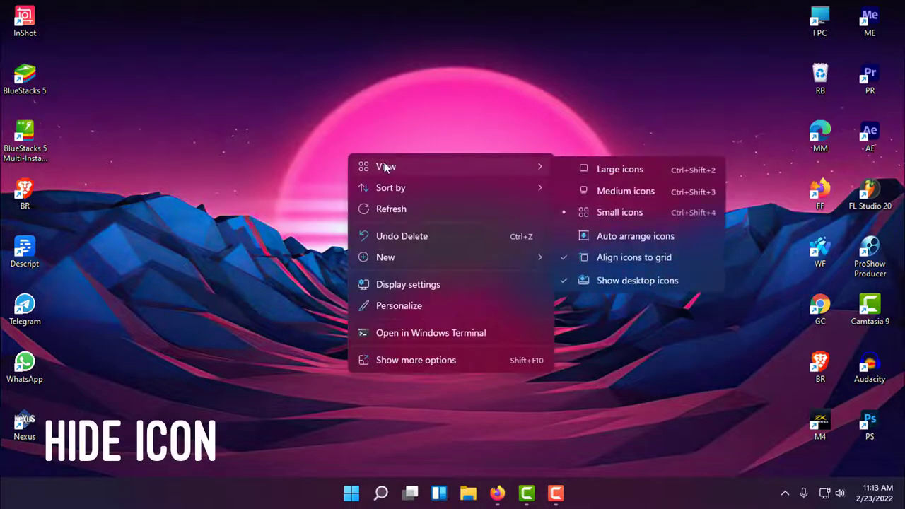
click(569, 278)
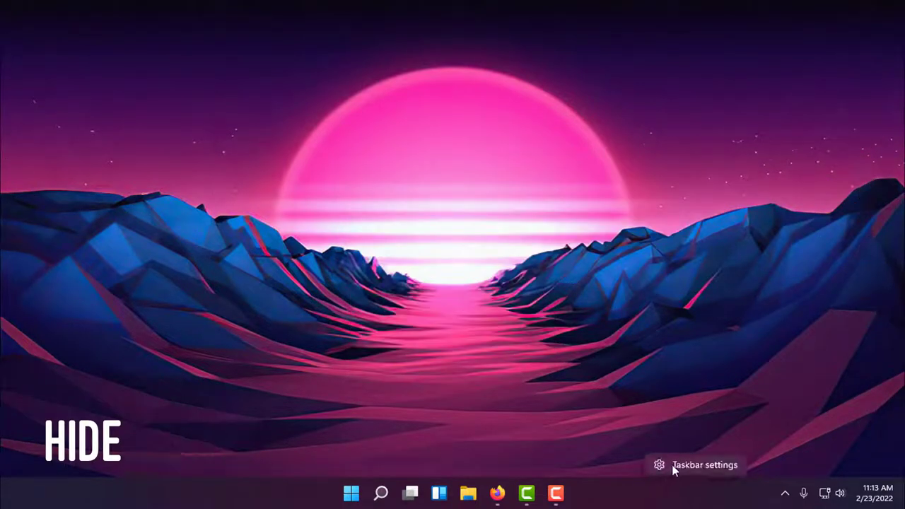
click(672, 464)
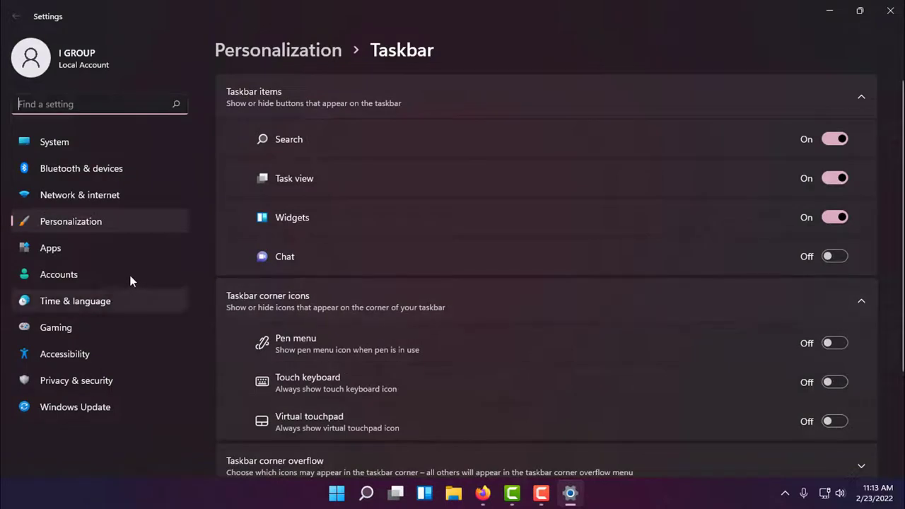
- Under Personalization > Colors, switch the mode to Light and back to Dark, then close Settings
click(99, 224)
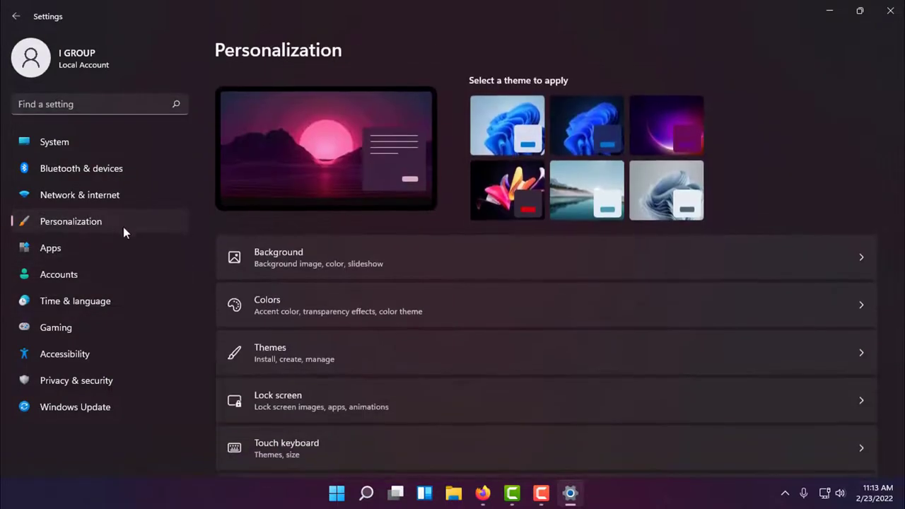
click(354, 291)
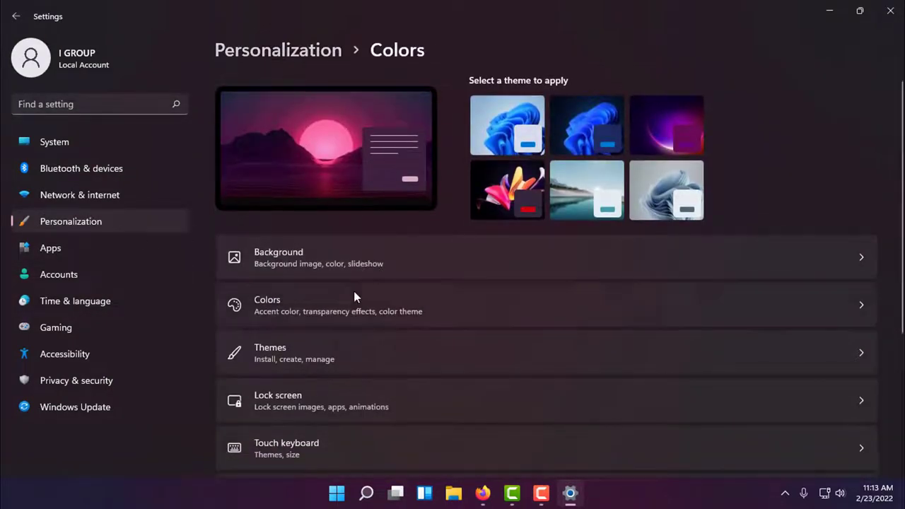
click(803, 233)
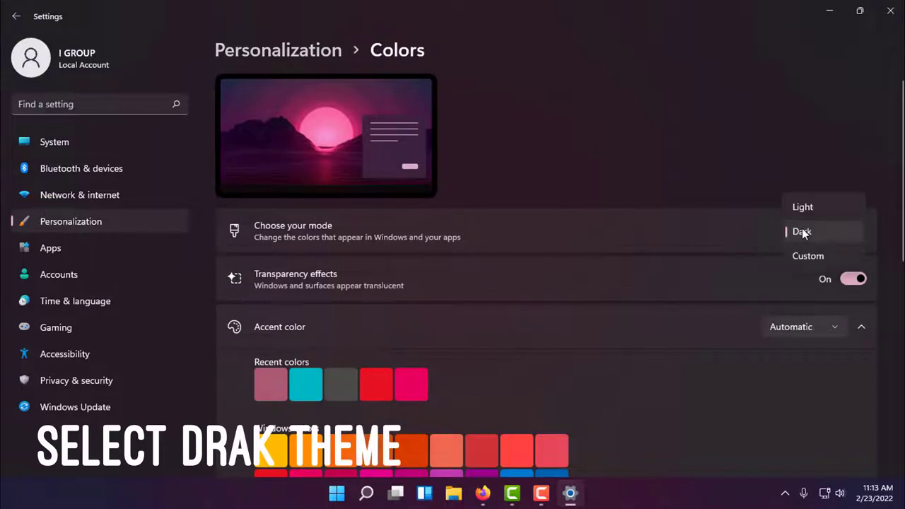
click(805, 208)
click(805, 237)
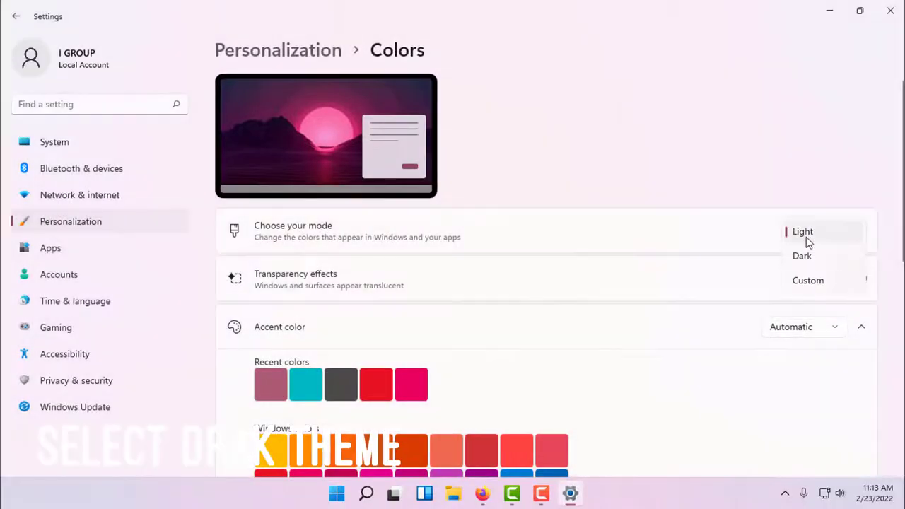
click(804, 257)
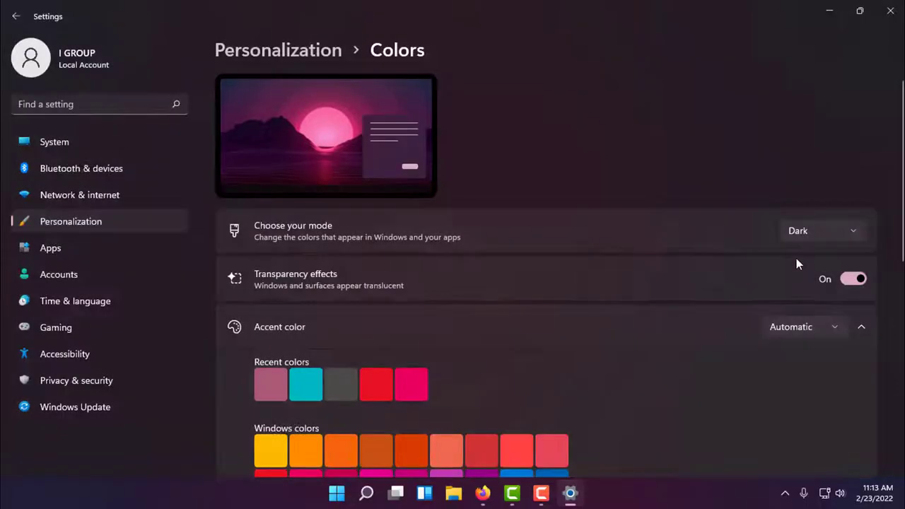
click(901, 13)
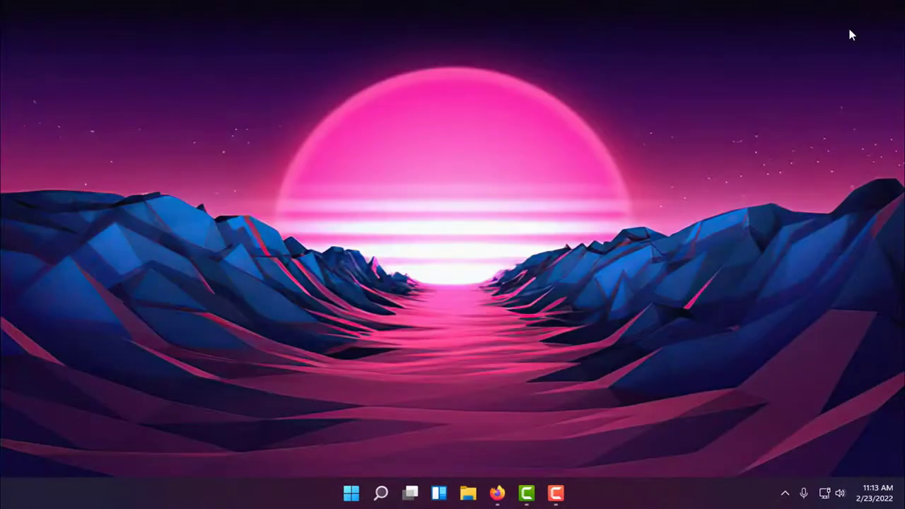
- Refresh the desktop from its right-click menu
right_click(619, 167)
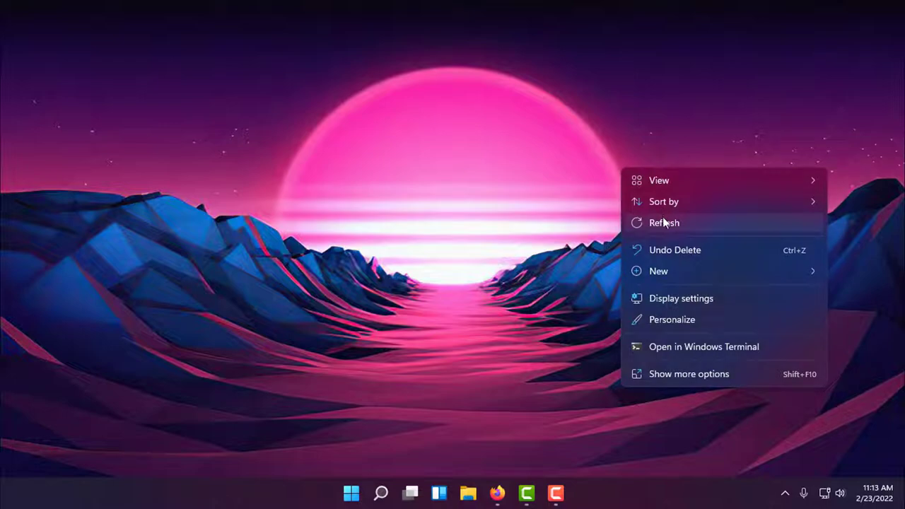
click(663, 217)
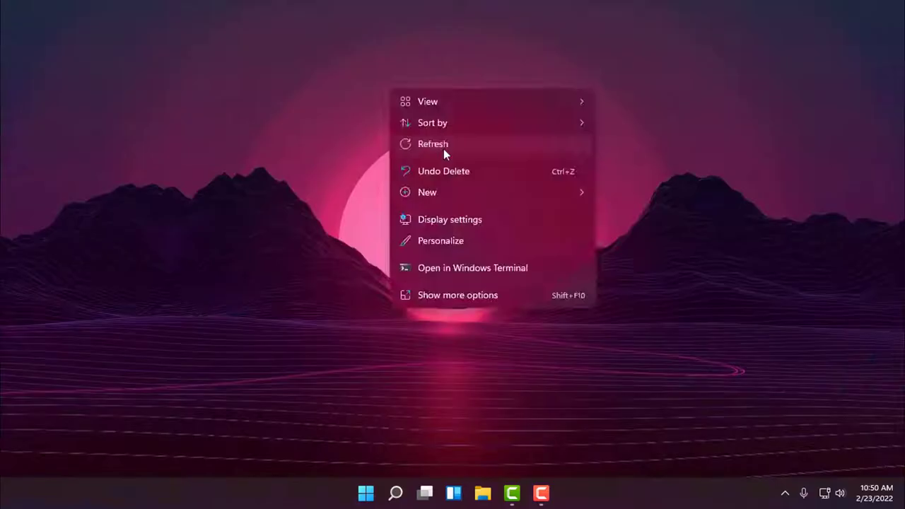
click(443, 148)
- Search Windows for 'mic' and launch Microsoft Store
click(397, 491)
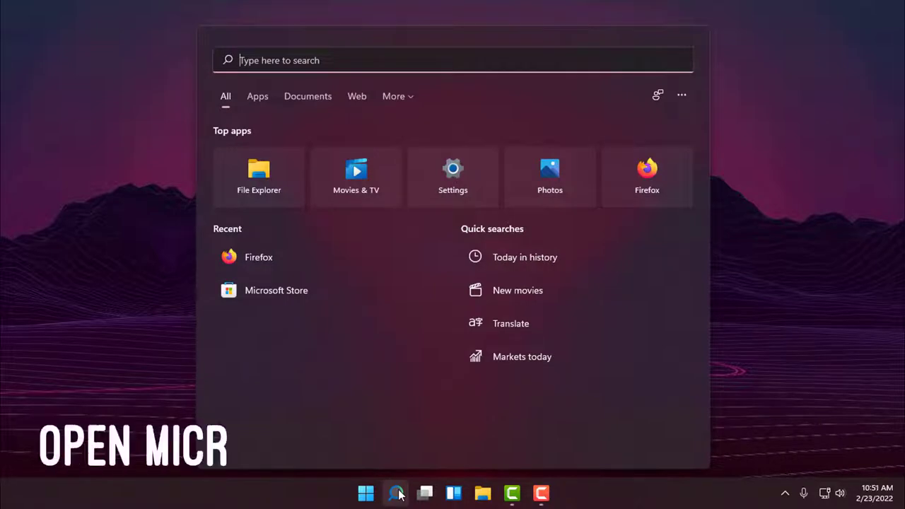
text(mi)
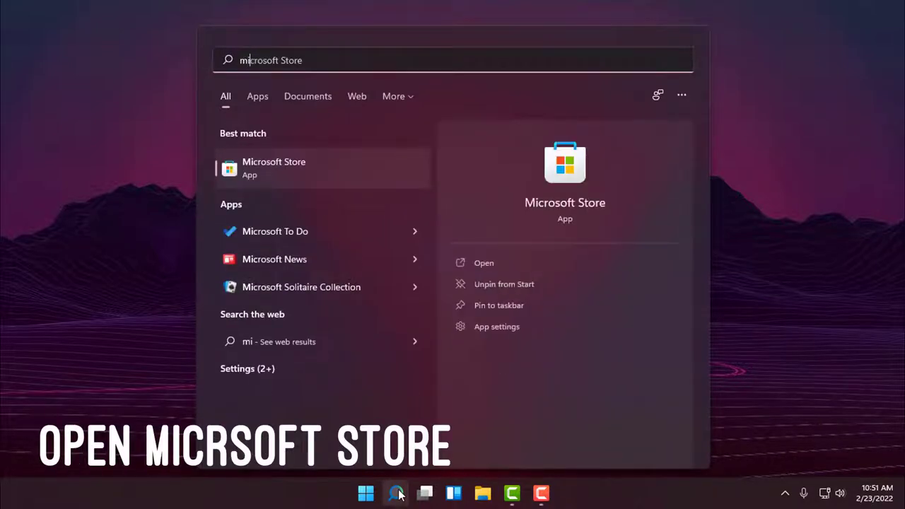
text(c)
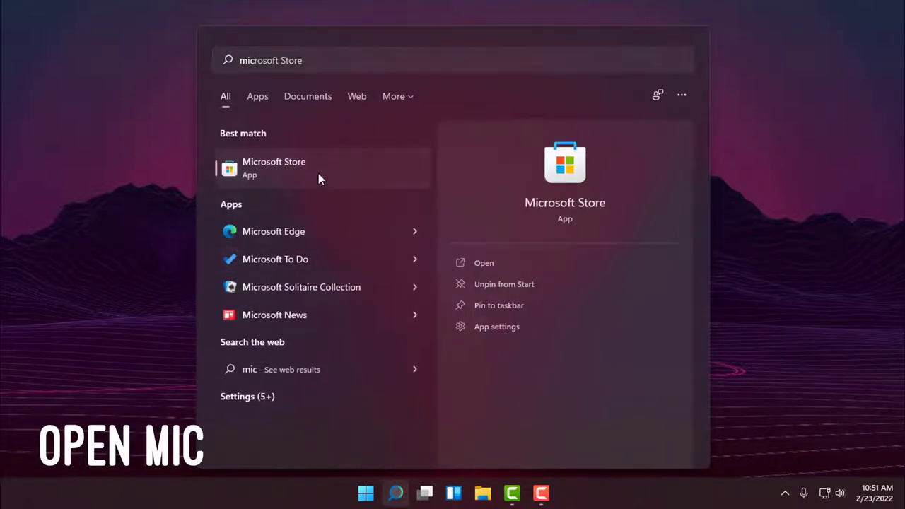
click(318, 174)
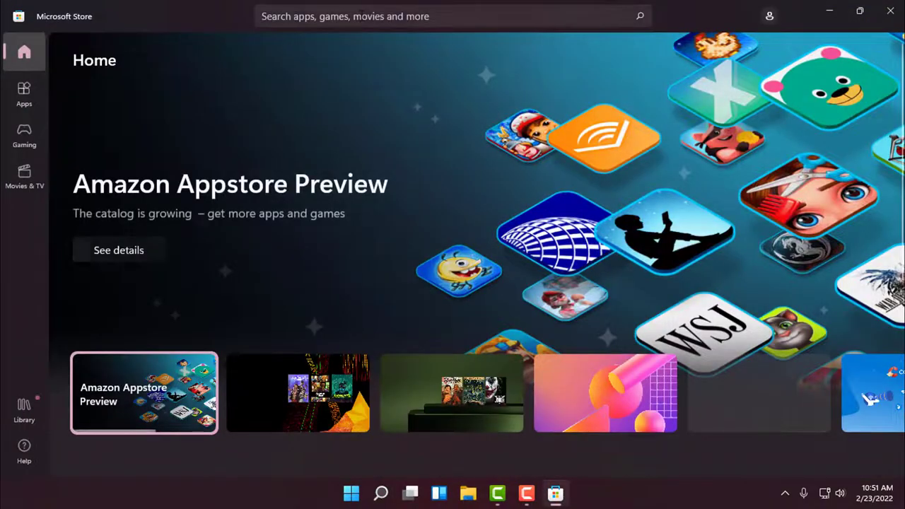
- Search the Store for 'live wall', get Lively Wallpaper, and minimize the Store
click(361, 14)
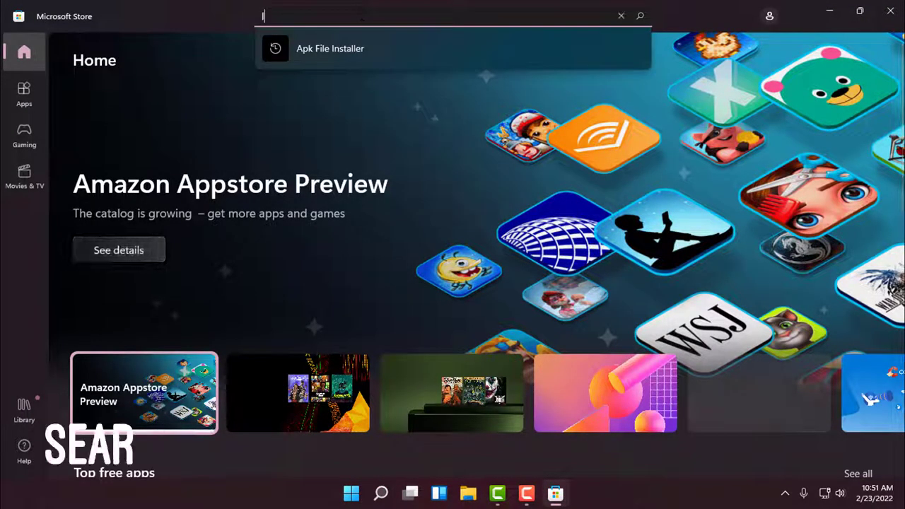
text(live)
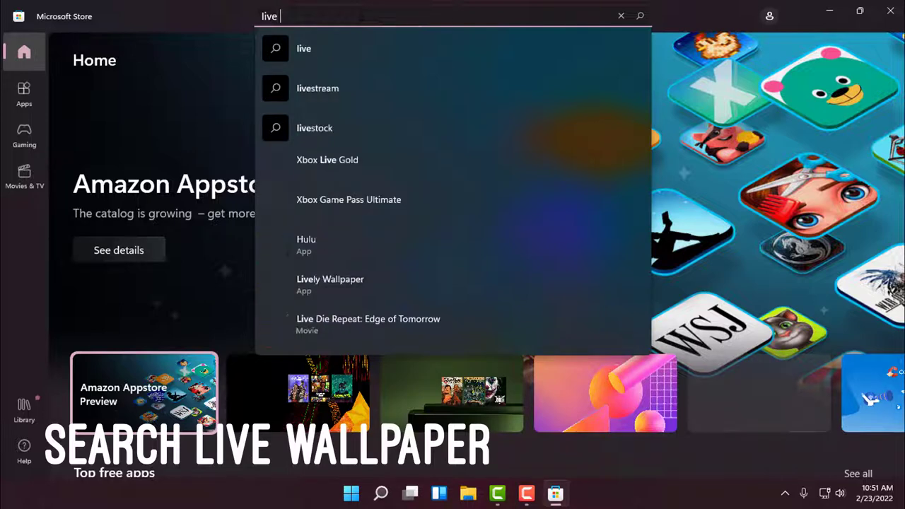
text( wal)
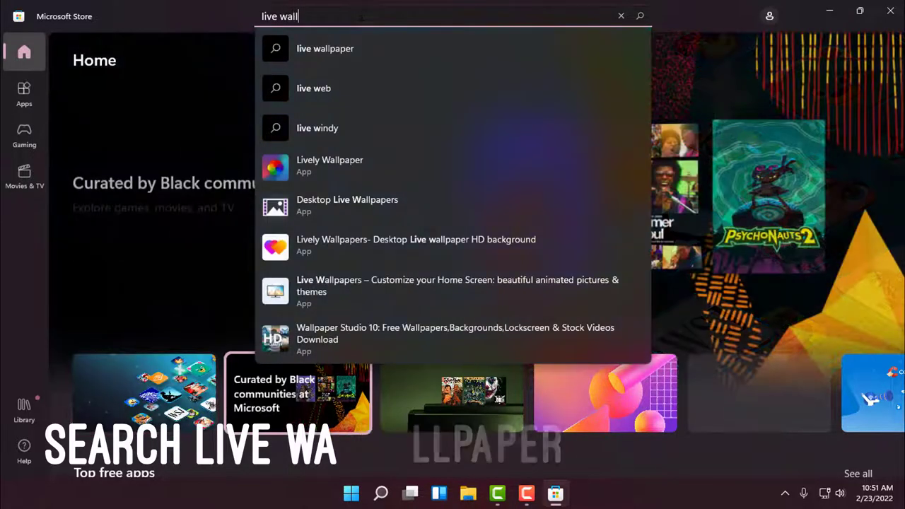
text(l)
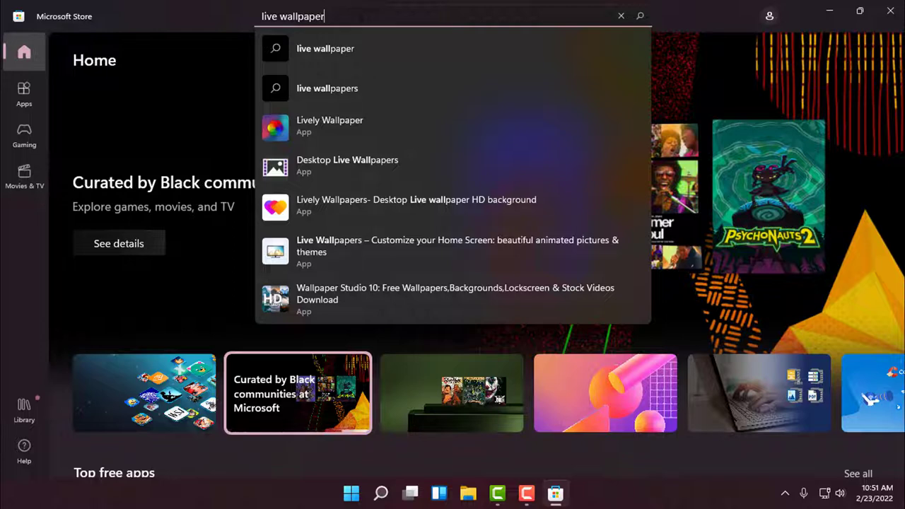
click(337, 125)
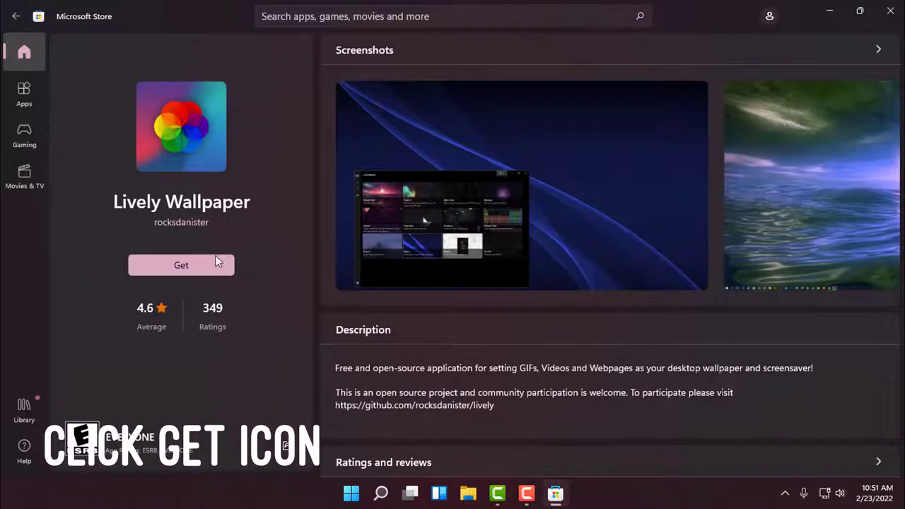
click(185, 267)
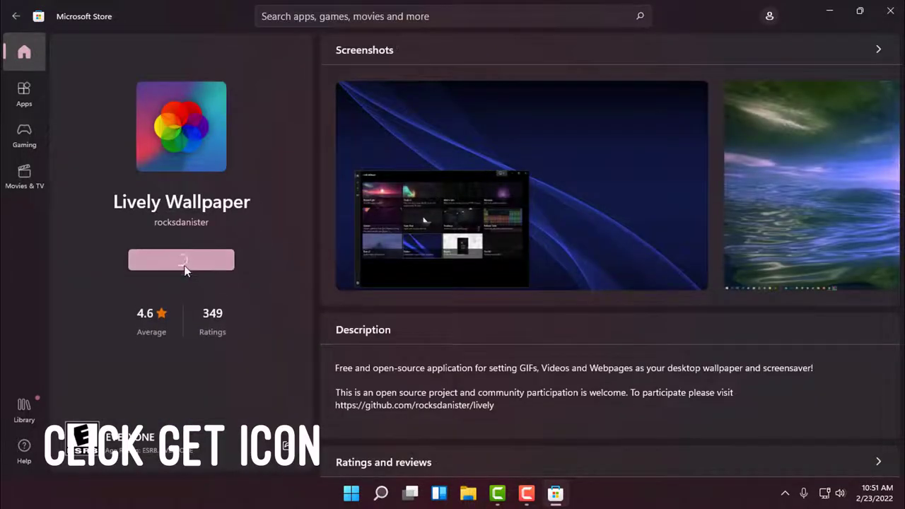
click(818, 7)
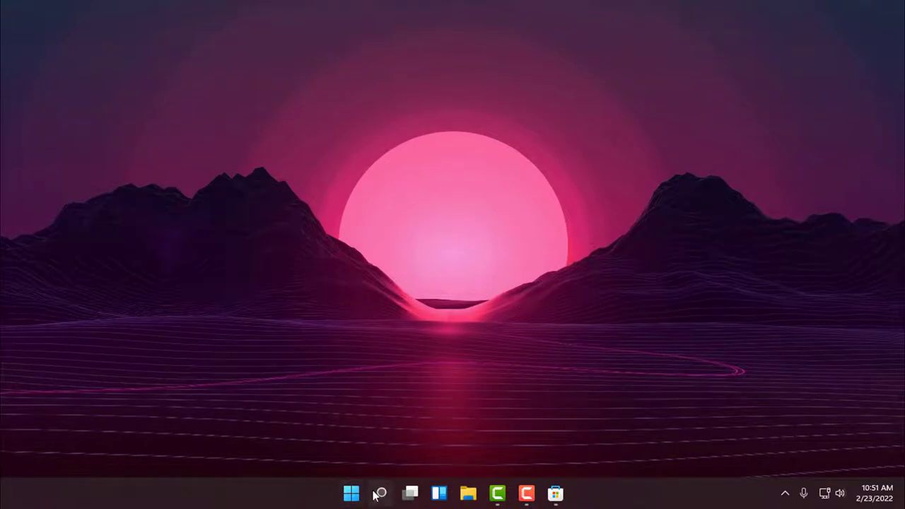
- Launch Firefox and load the pasted Google Drive link to the Witcher video
click(376, 494)
text(mo)
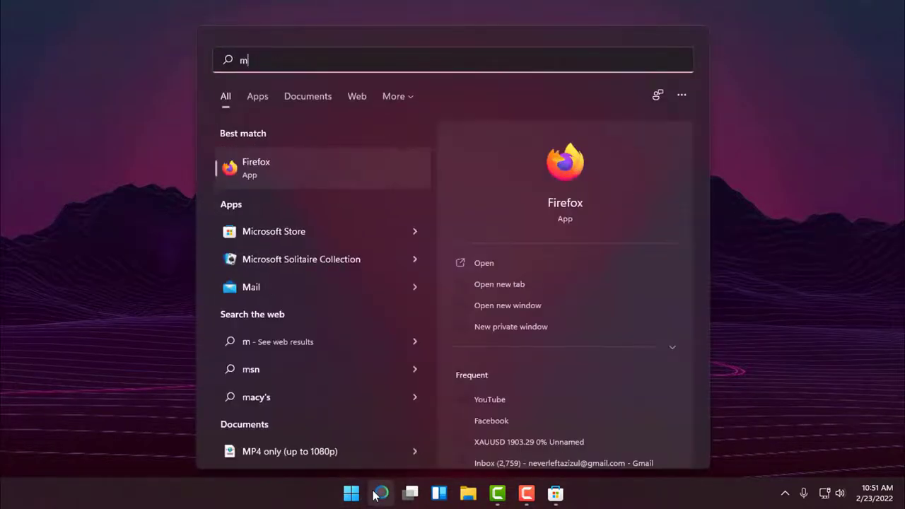
click(358, 162)
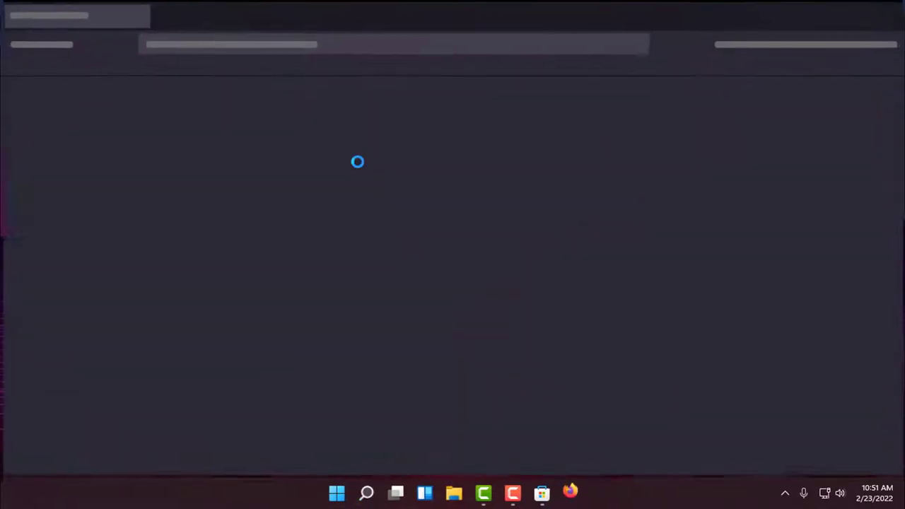
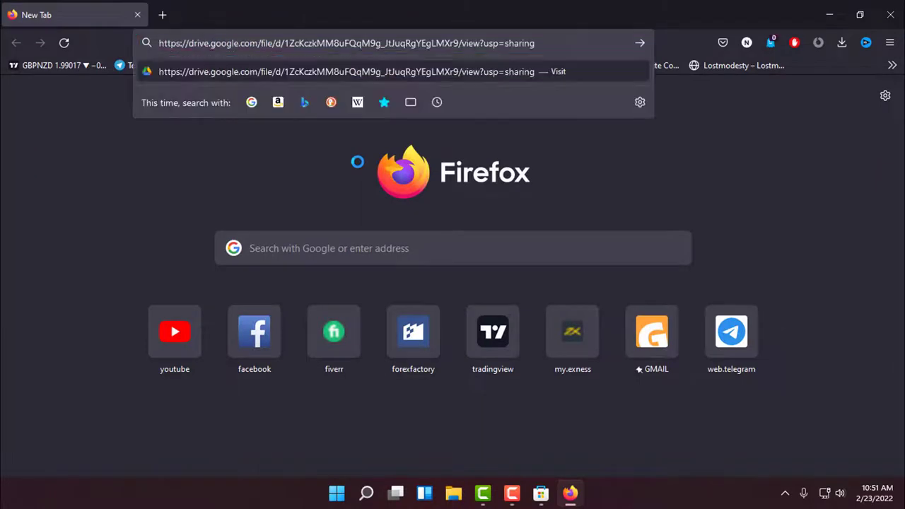
key(Return)
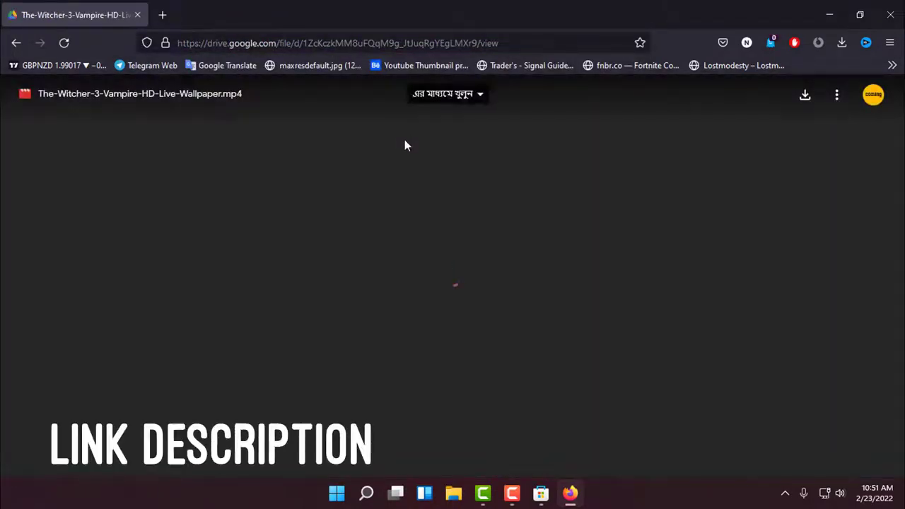
- Save The-Witcher-3-Vampire-HD-Live-Wallpaper.mp4, check its progress, and return to the Store page
click(811, 104)
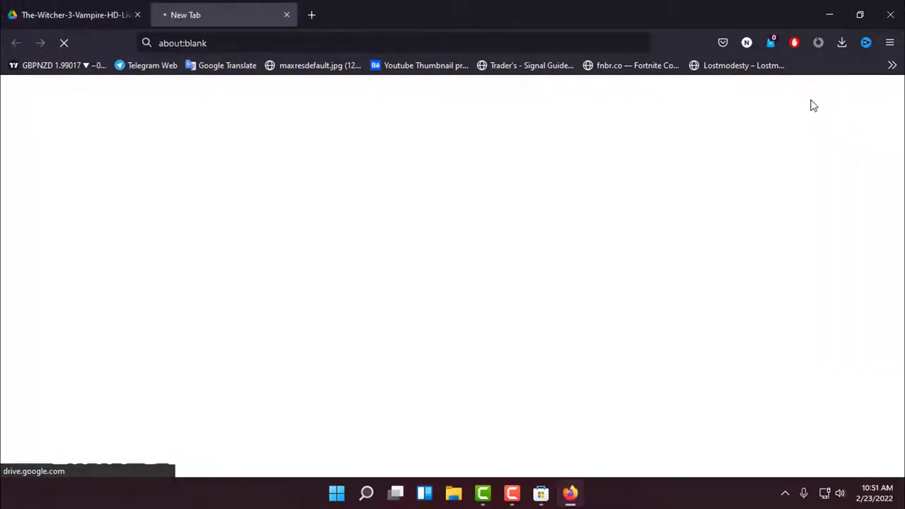
click(101, 7)
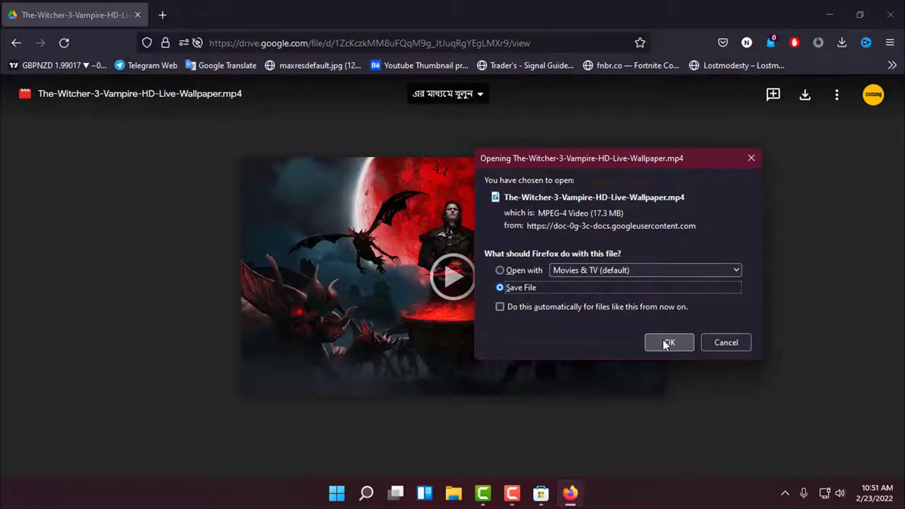
click(665, 343)
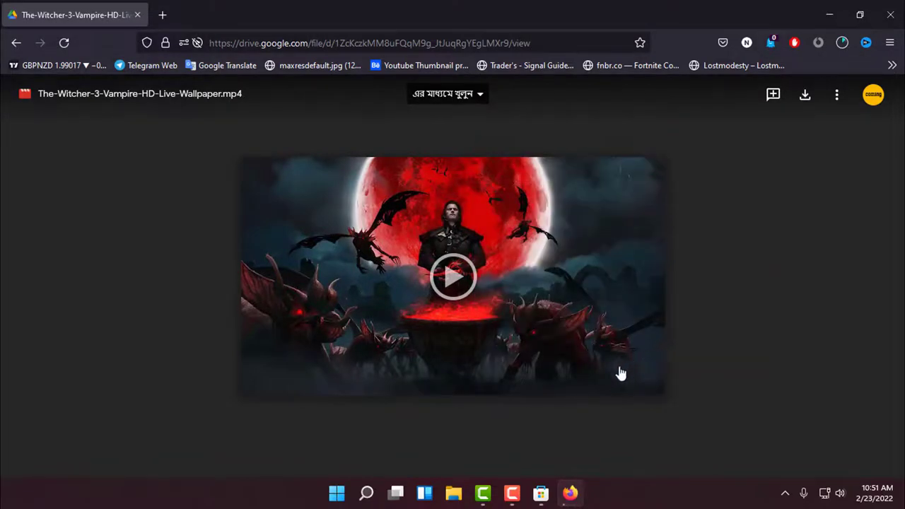
click(539, 495)
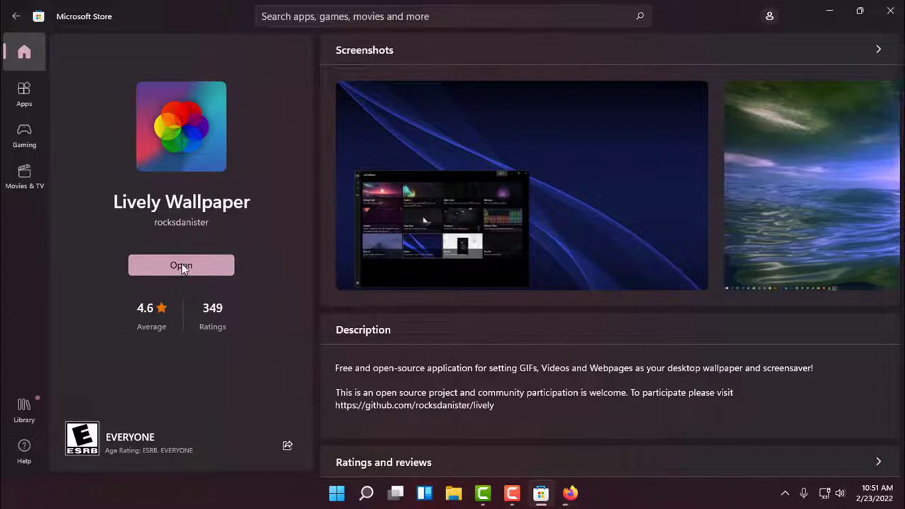
click(574, 493)
click(843, 44)
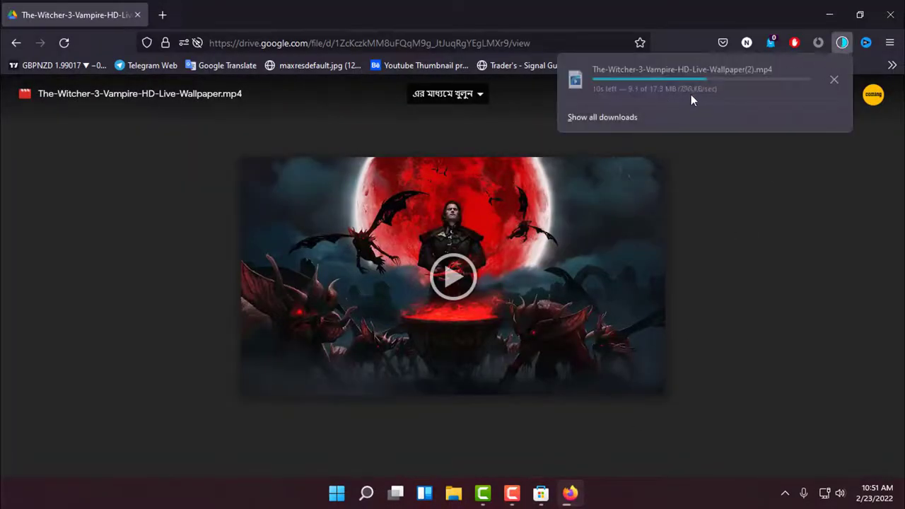
click(541, 495)
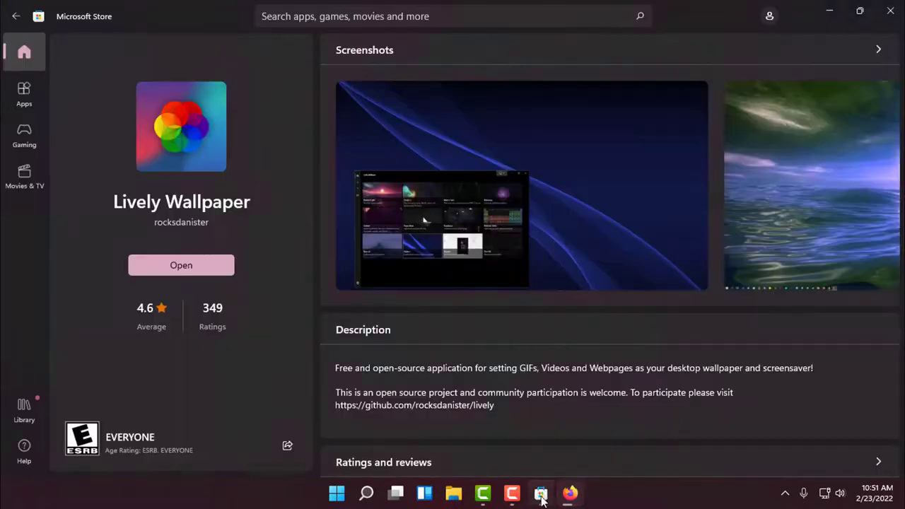
- Open Lively Wallpaper and finish setup with Start with Windows on and a Clear taskbar theme
click(200, 270)
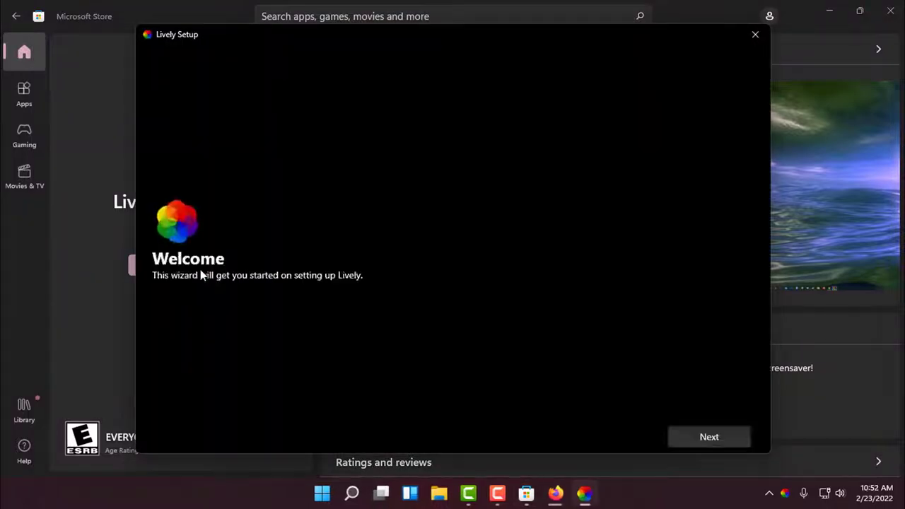
click(695, 438)
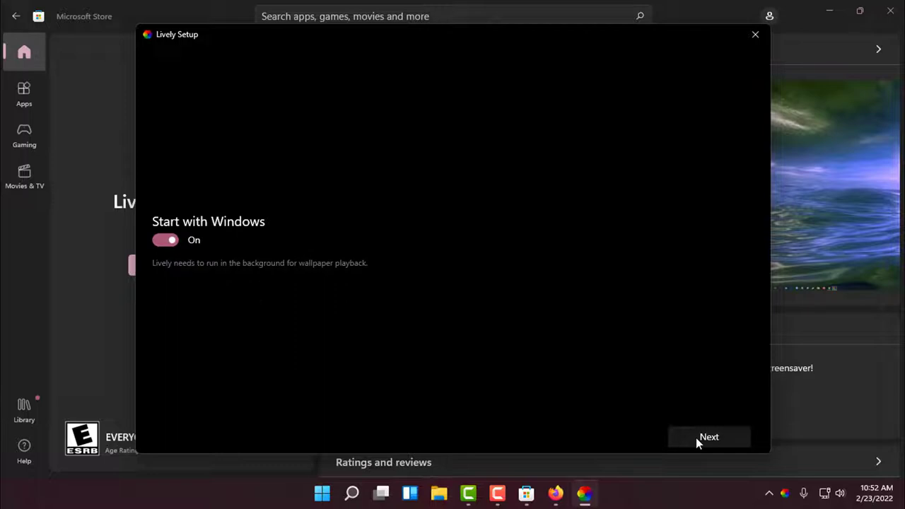
click(695, 437)
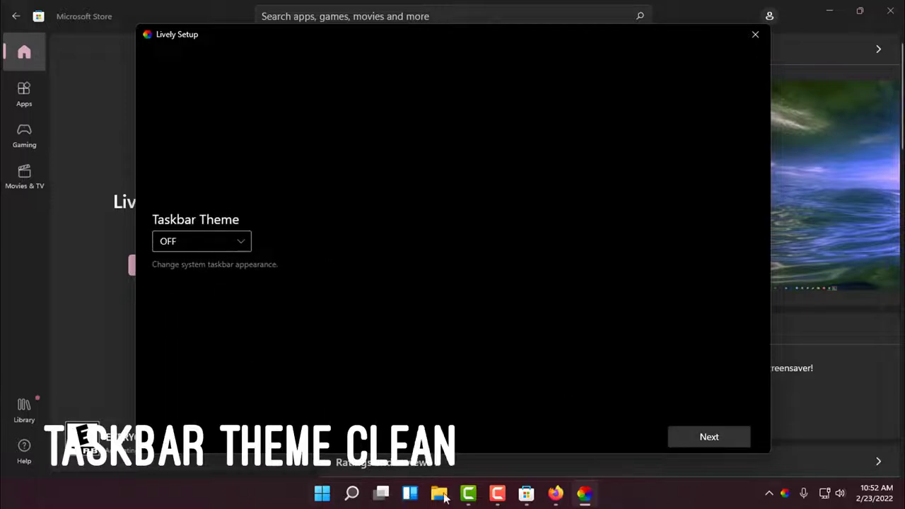
click(220, 246)
click(190, 290)
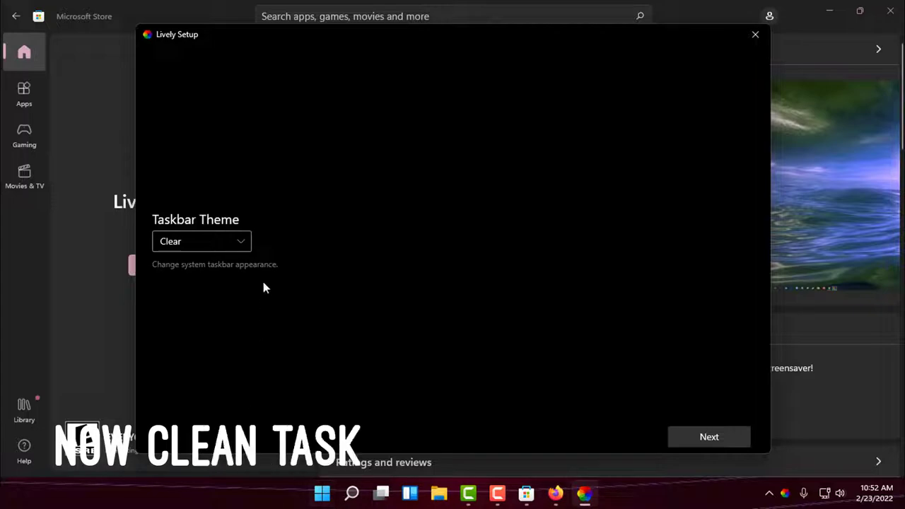
click(705, 437)
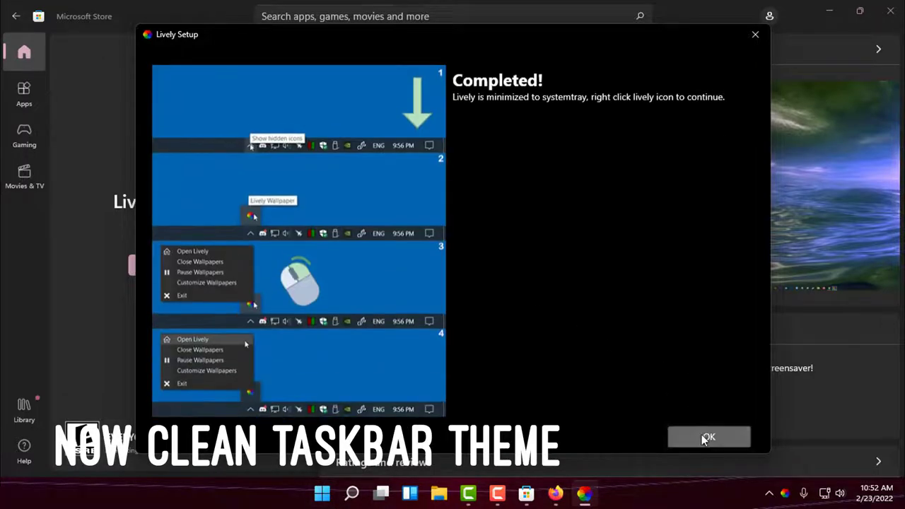
click(701, 434)
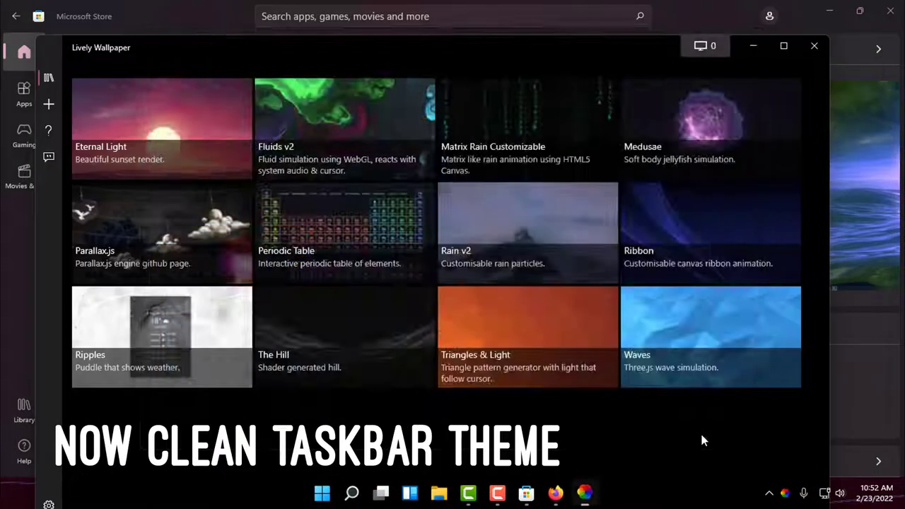
- Open the Add Wallpaper page and confirm the 17.3 MB Witcher download finished
click(49, 104)
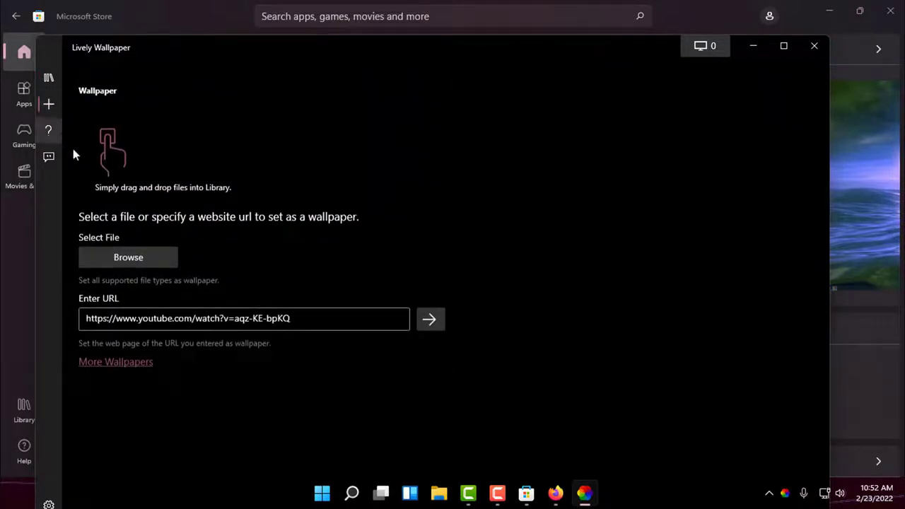
click(558, 494)
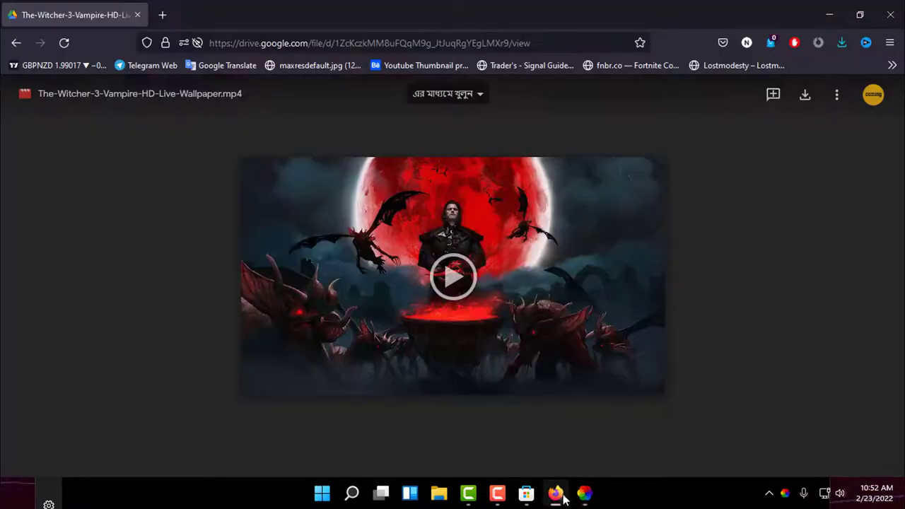
click(838, 51)
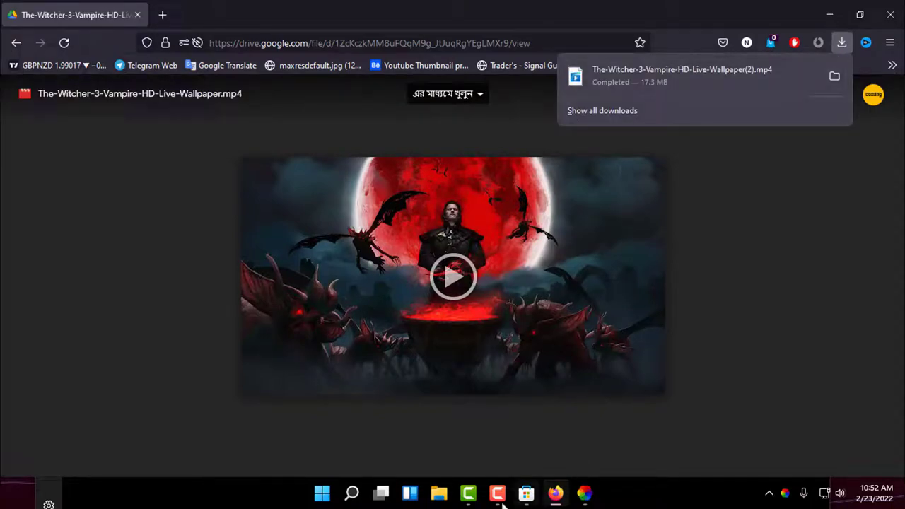
key(alt+Tab)
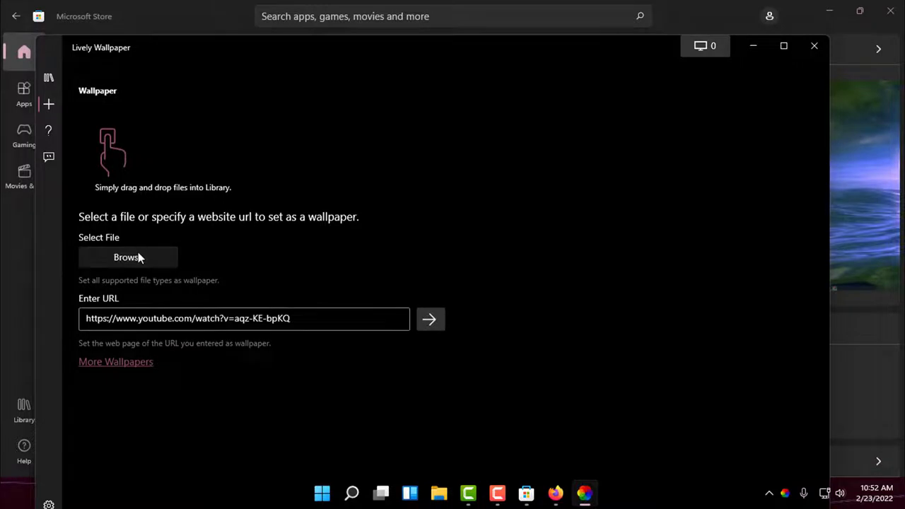
- Browse to Downloads and import The-Witcher-3-Vampire-HD-Live-Wallpaper(2) as a video wallpaper
click(137, 253)
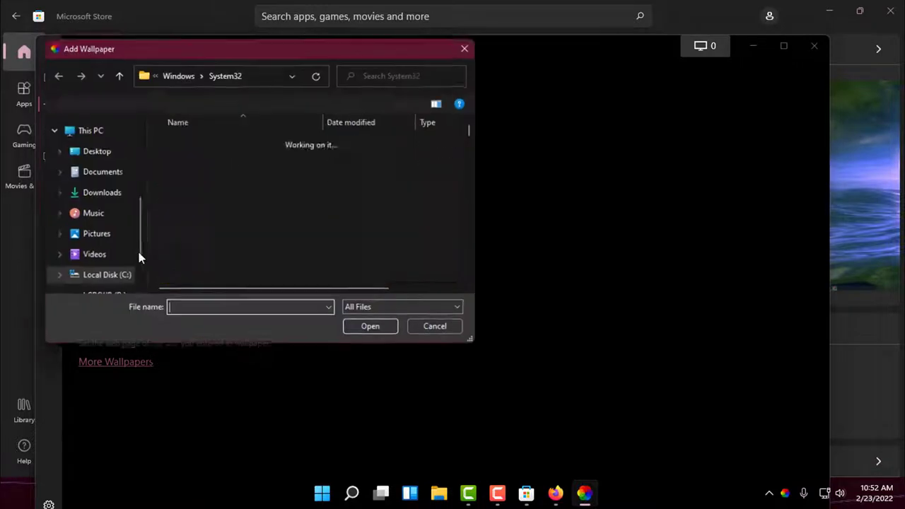
click(106, 193)
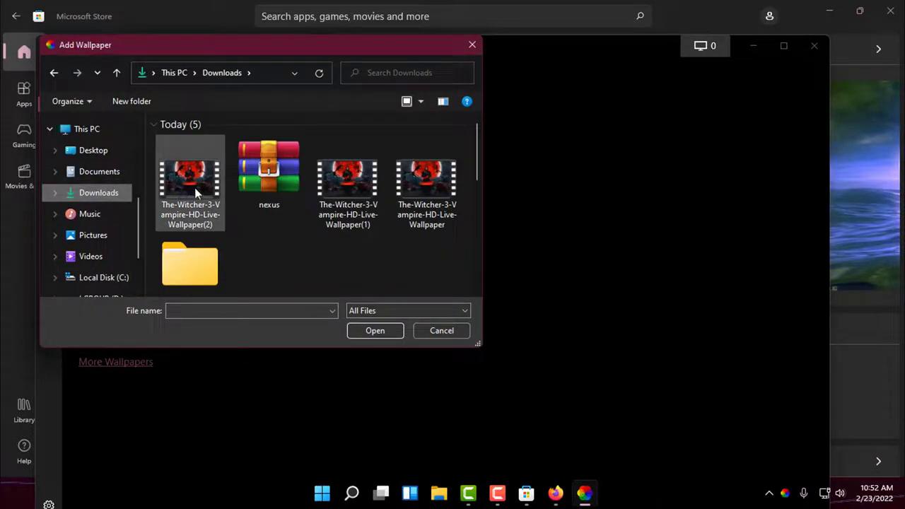
double_click(414, 173)
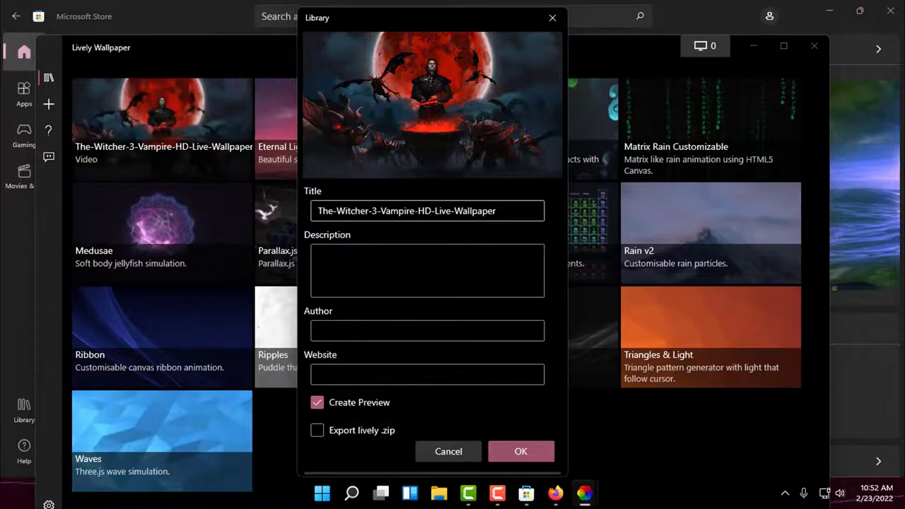
- Shorten the title to 'The-Witcher-3-Vampire' and save it as the applied wallpaper
drag(413, 211, 496, 211)
key(BackSpace)
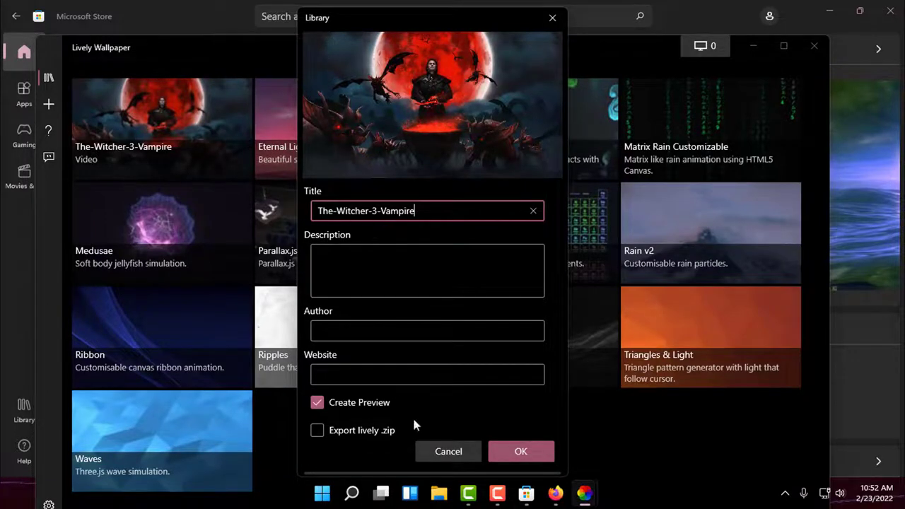
click(534, 454)
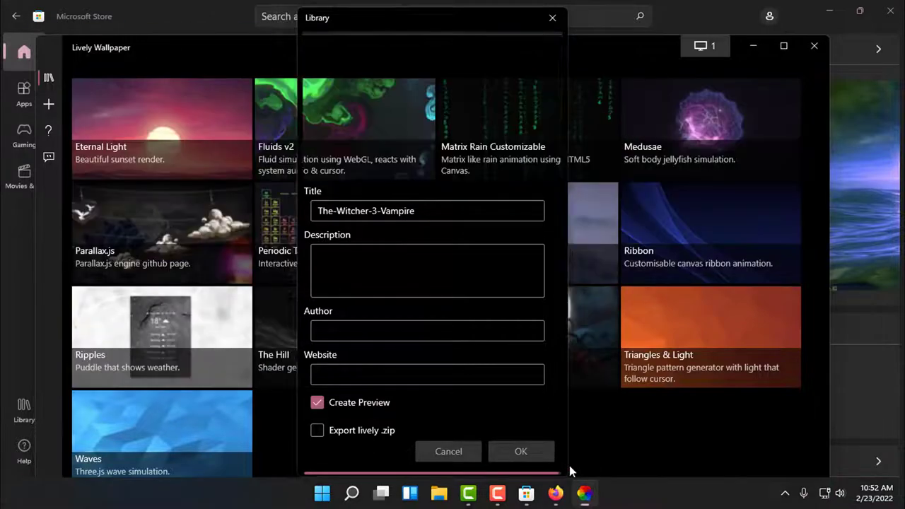
- Minimize Microsoft Store and close the Lively Wallpaper window
click(811, 46)
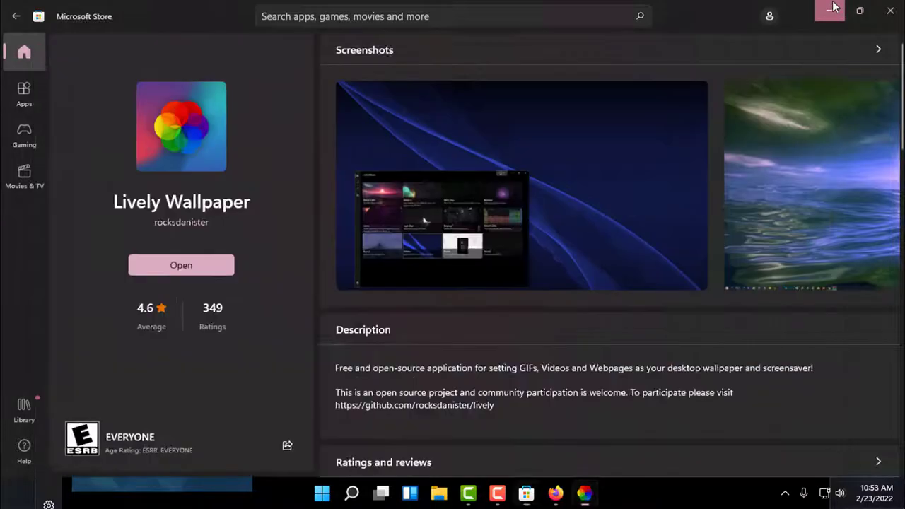
click(833, 7)
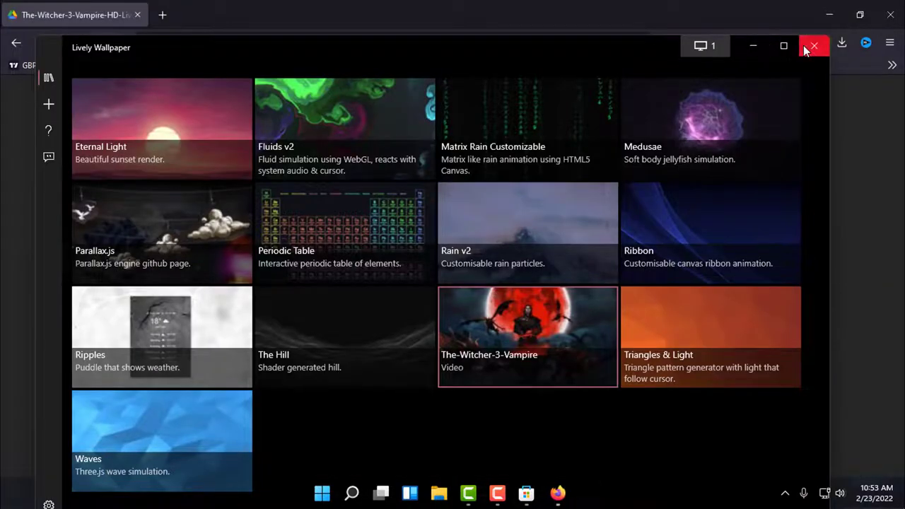
click(814, 43)
- Close Firefox and refresh the desktop
click(890, 14)
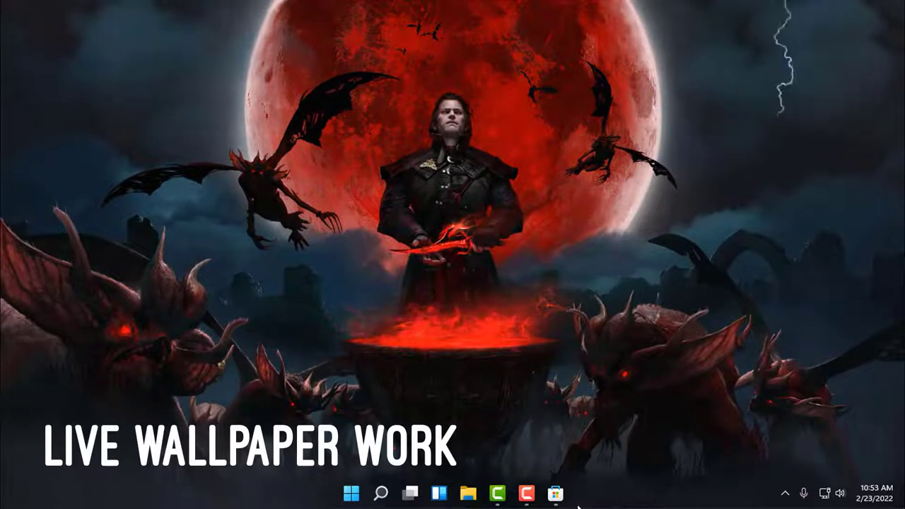
right_click(557, 172)
click(581, 213)
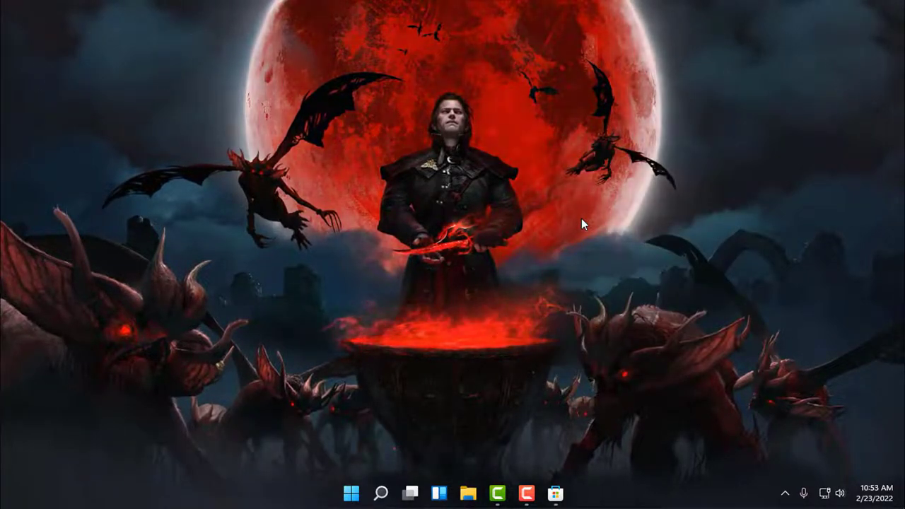
- Close Microsoft Store and bring up Windows search
click(555, 492)
click(889, 11)
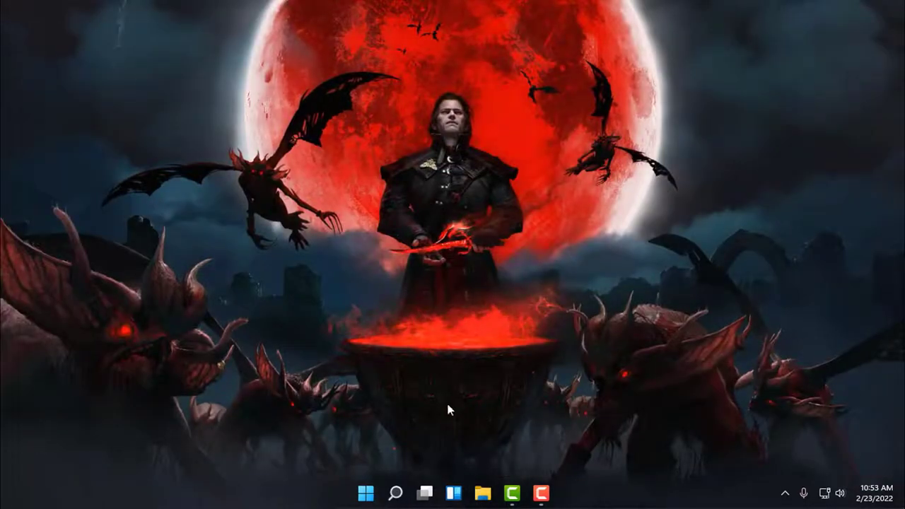
click(395, 492)
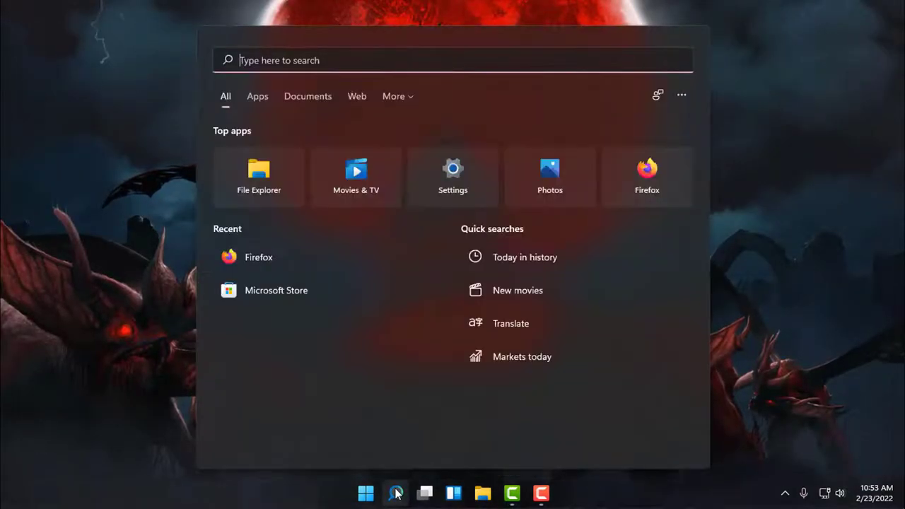
- Launch Firefox, search the web for 'nexus dock', and open the Winstep Nexus page
text(firefox)
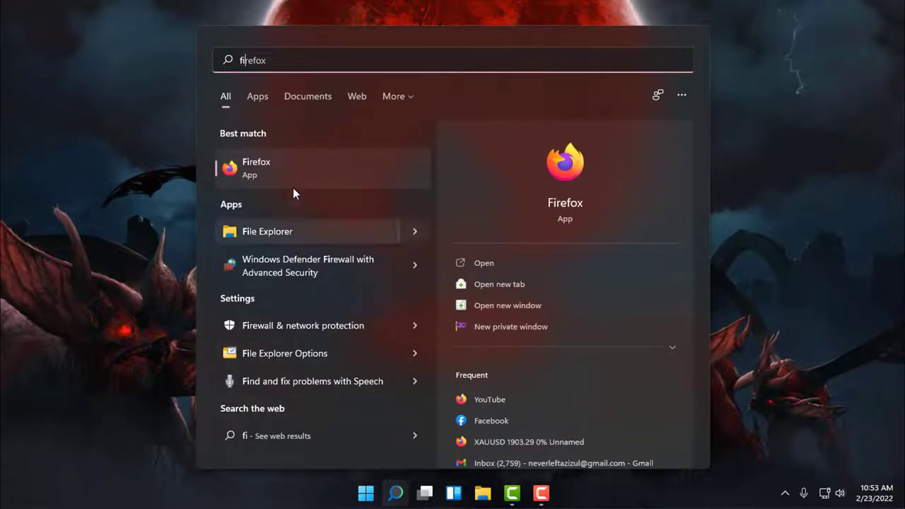
click(289, 172)
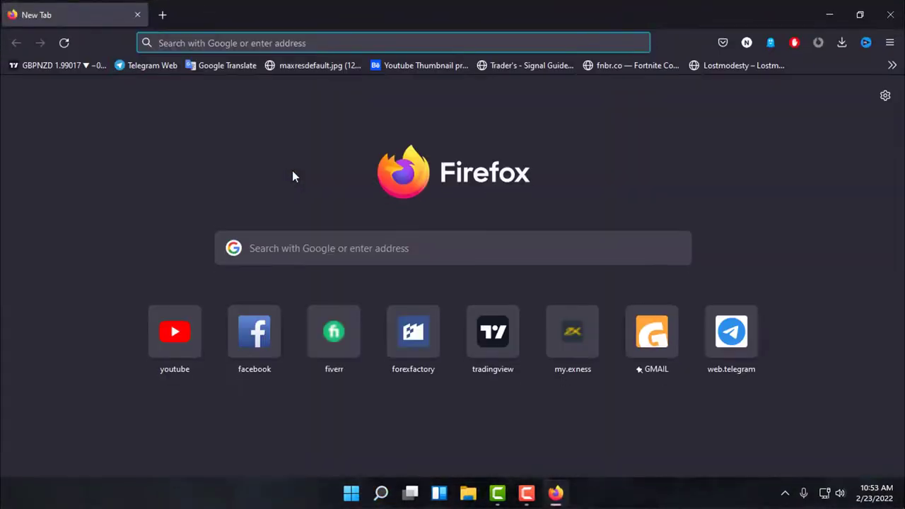
text(ne)
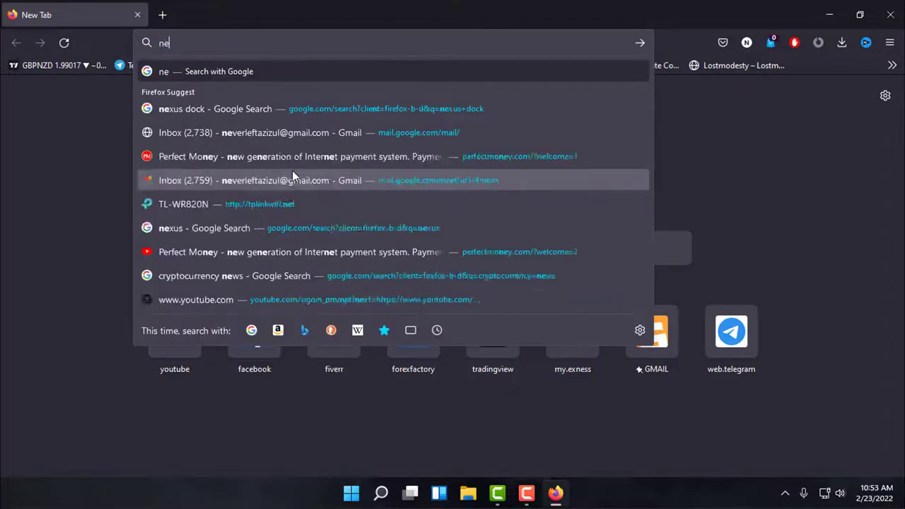
text(xus dock)
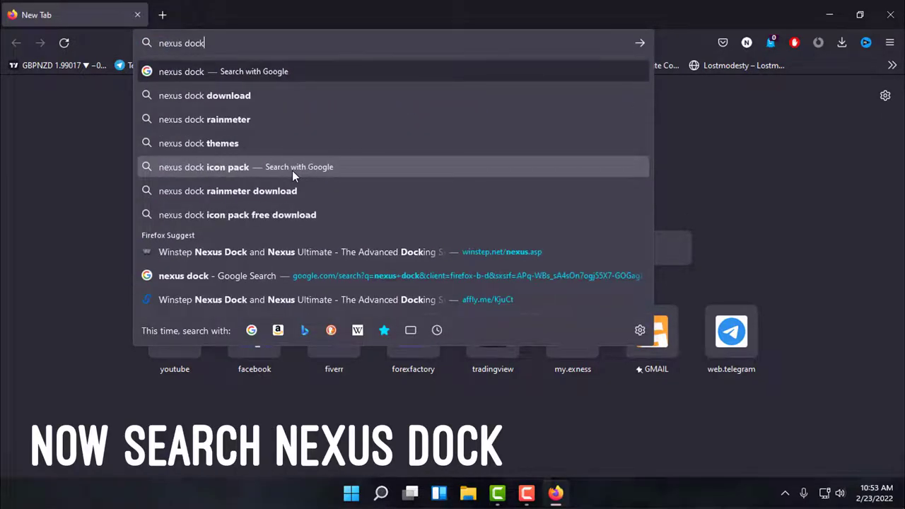
key(Return)
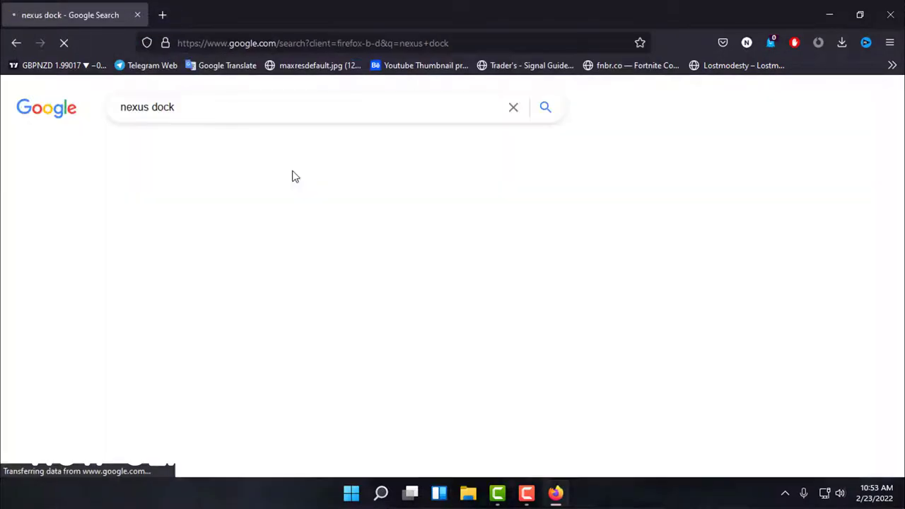
click(253, 226)
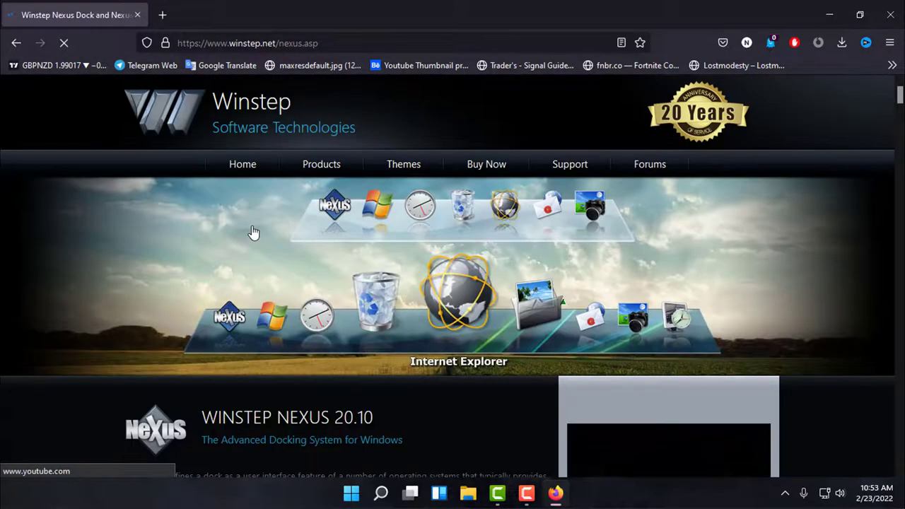
- Download the free Winstep Nexus installer nexus.zip and minimize Firefox
scroll(252, 231, down, 5)
scroll(252, 231, down, 3)
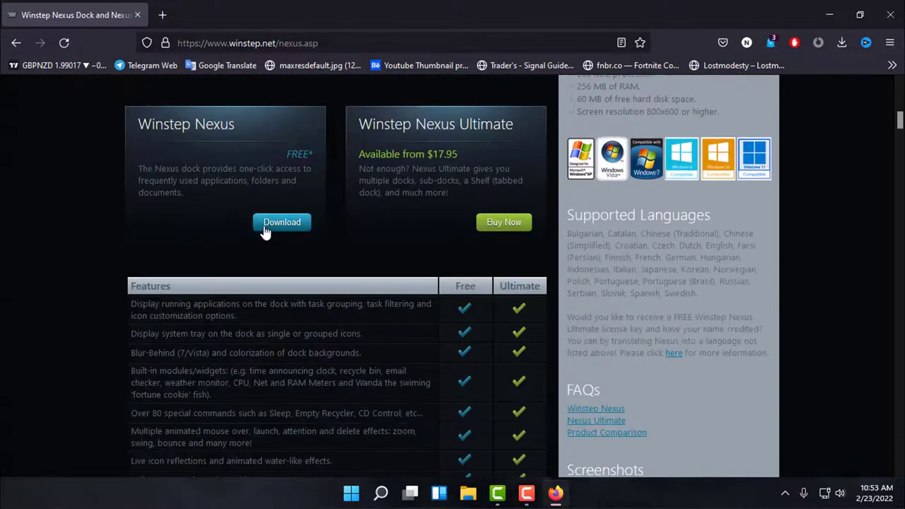
click(266, 230)
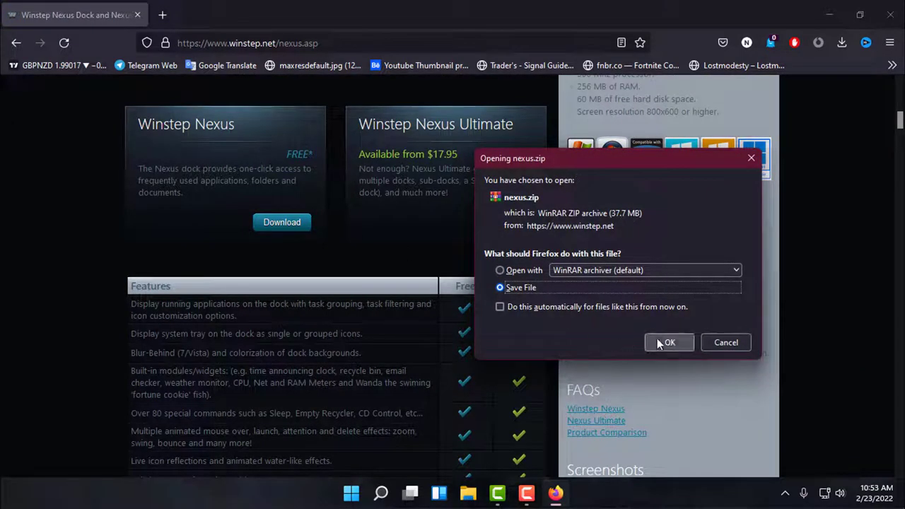
click(659, 342)
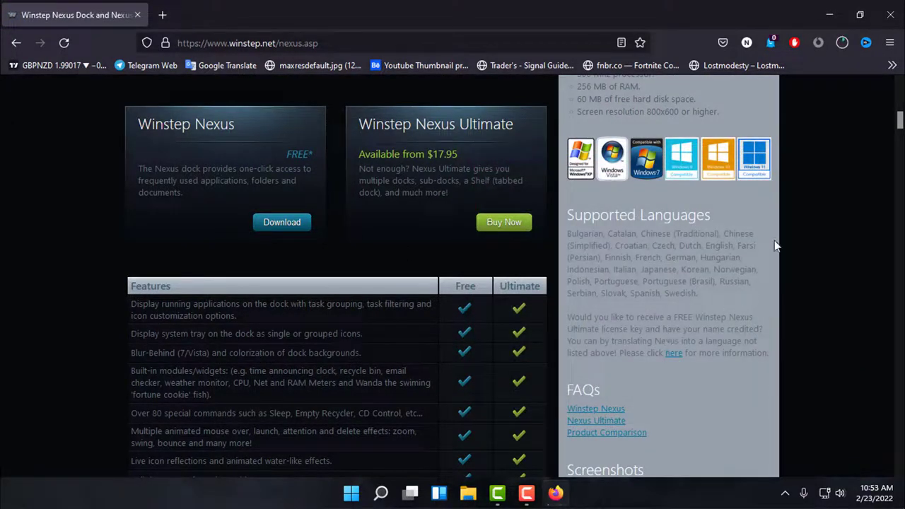
click(830, 14)
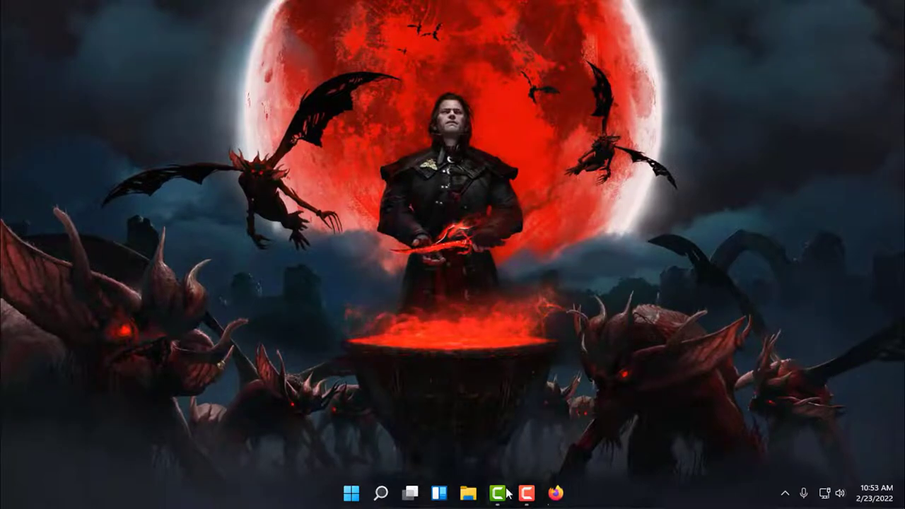
- Extract nexus.zip in Downloads into a new nexus folder with WinRAR and open that folder
click(468, 493)
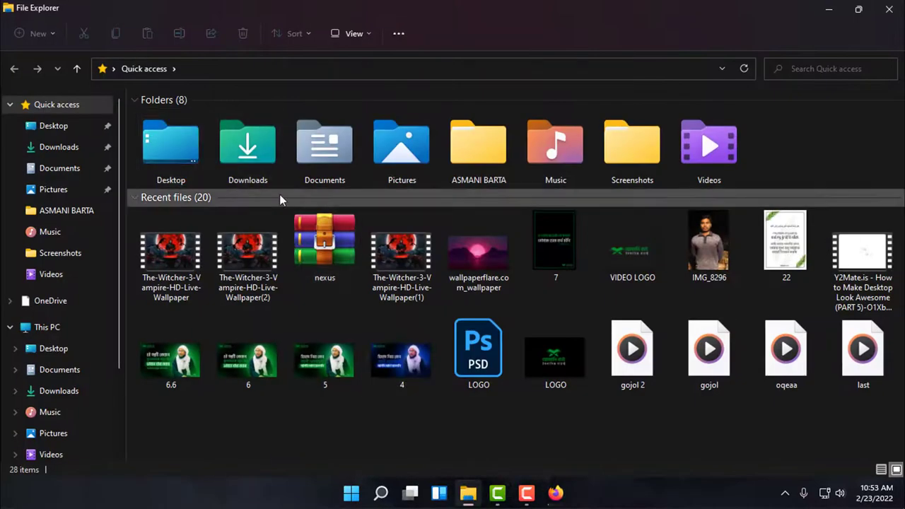
click(71, 149)
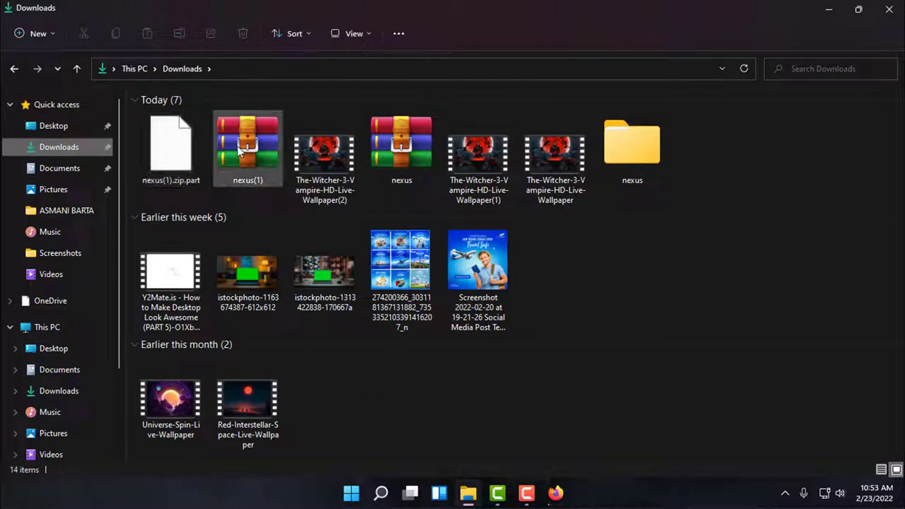
click(393, 157)
right_click(393, 156)
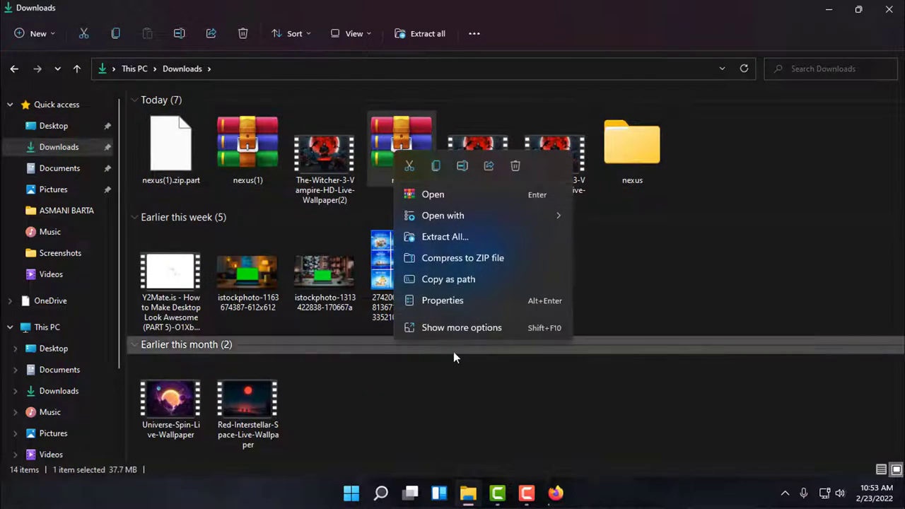
click(455, 332)
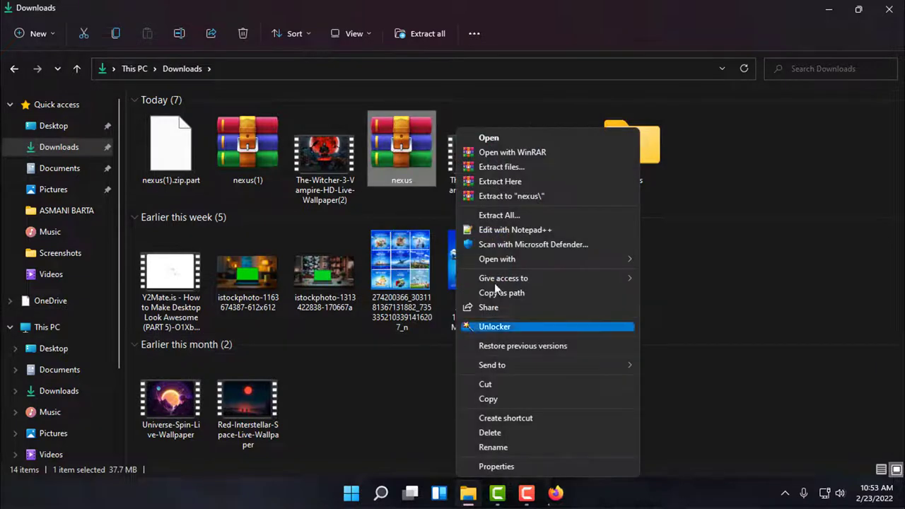
click(499, 169)
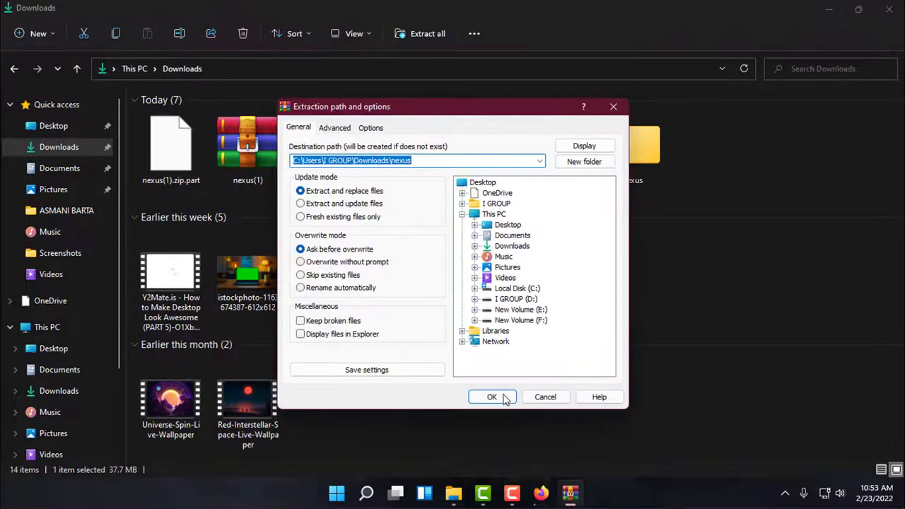
click(492, 397)
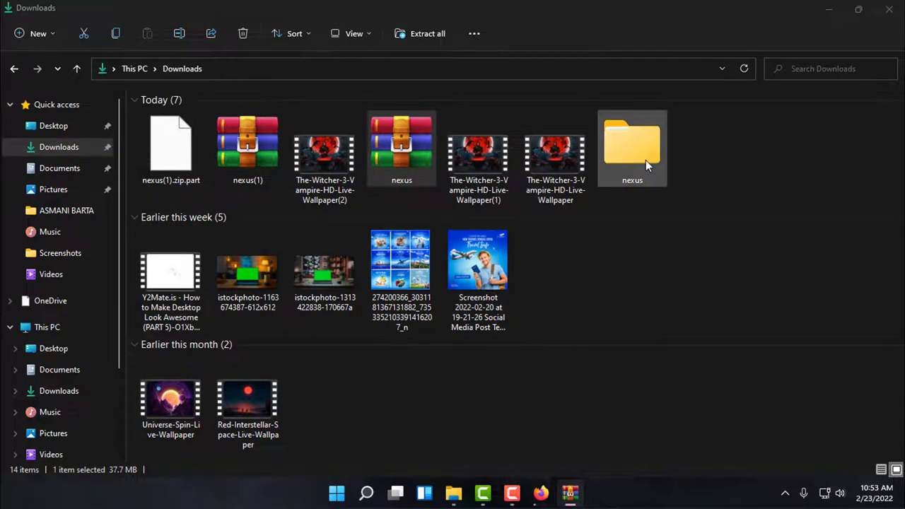
double_click(645, 160)
- Install Winstep Nexus 20.10 from NexusSetup with English and default settings, launch it, and close Explorer
click(186, 120)
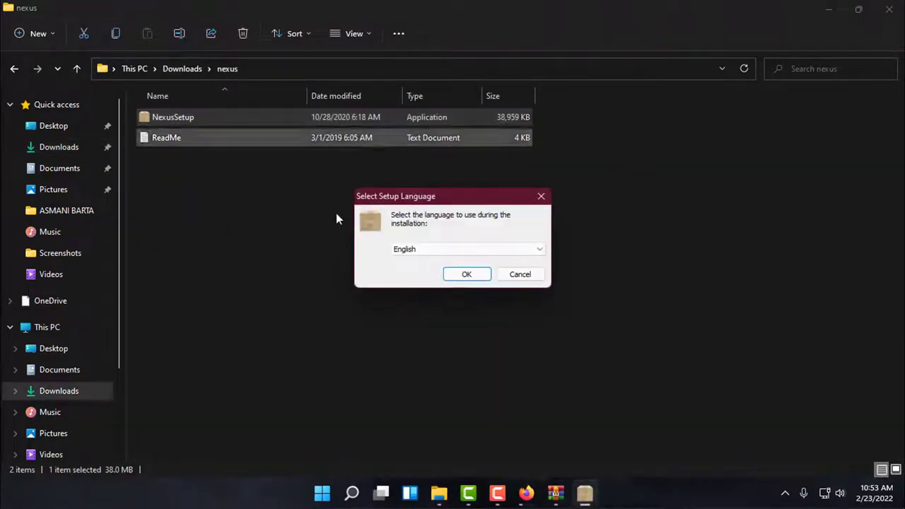
click(463, 275)
click(319, 310)
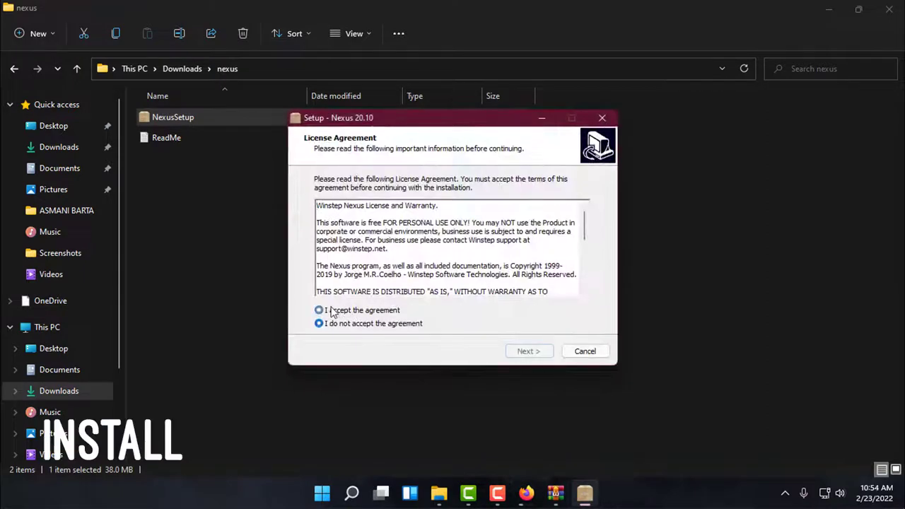
click(534, 357)
click(535, 354)
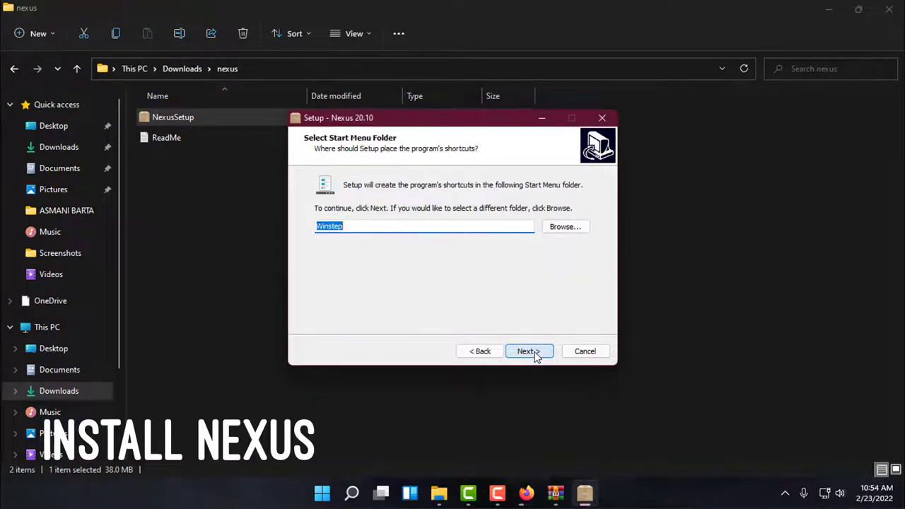
click(534, 354)
click(529, 352)
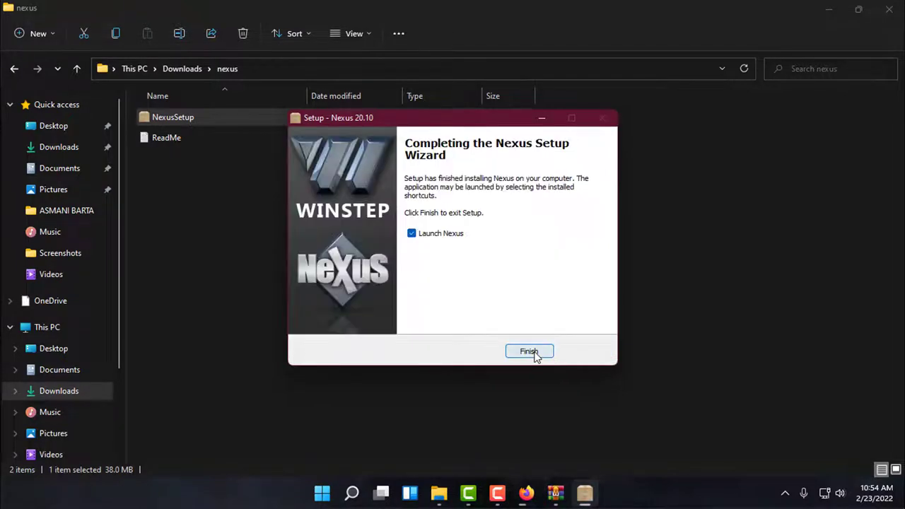
click(529, 351)
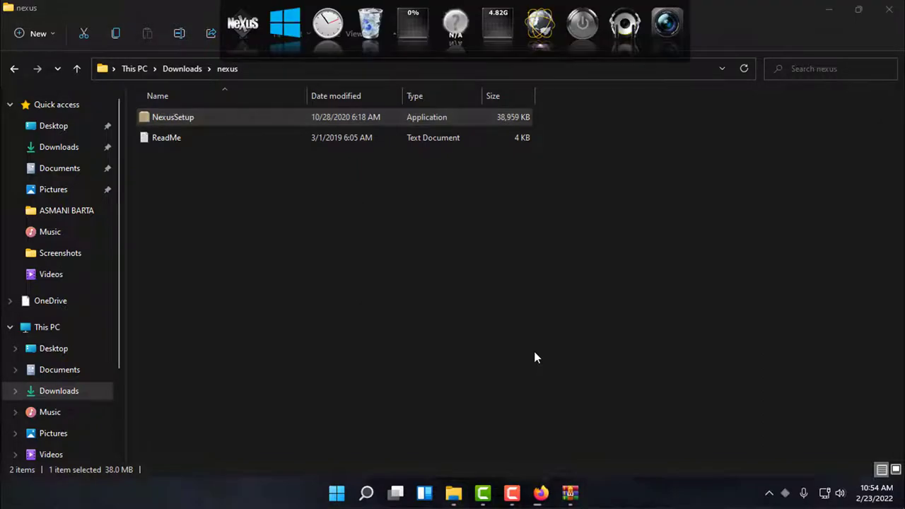
click(891, 21)
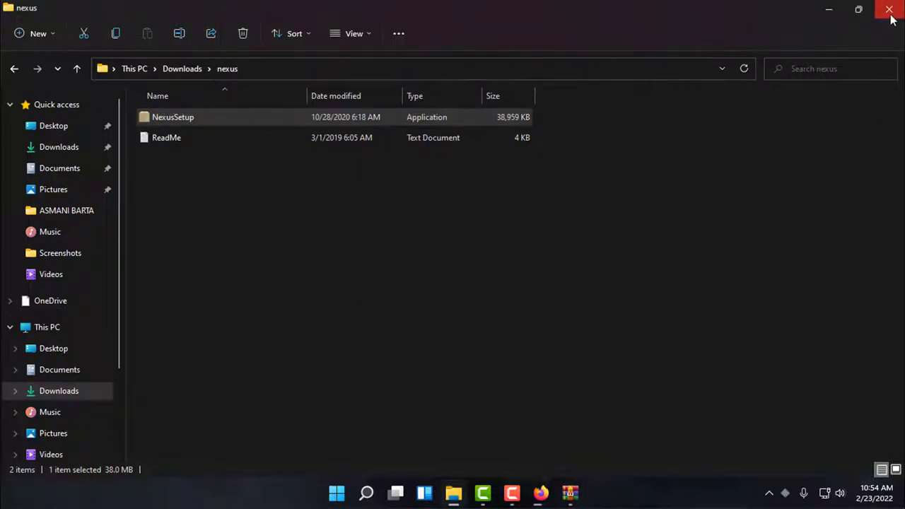
click(891, 16)
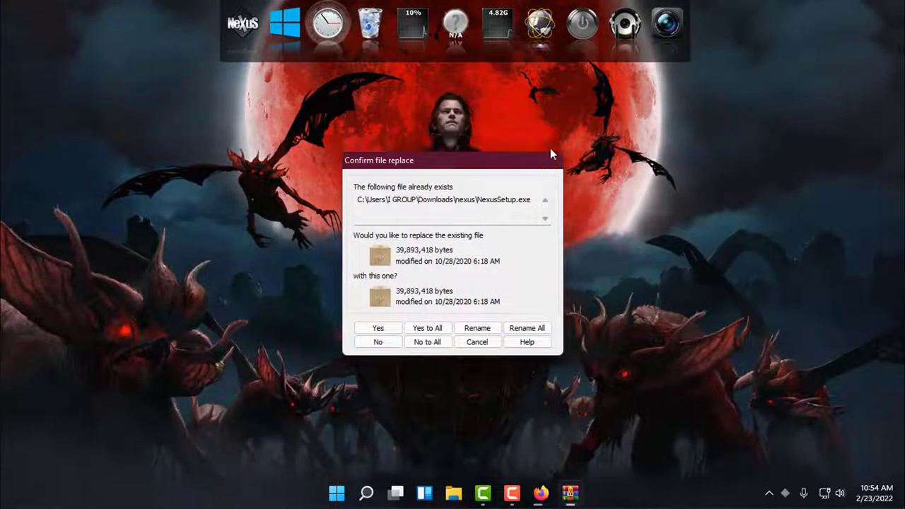
- Dismiss the leftover WinRAR file-replace prompt and the extraction diagnostic message
click(552, 160)
click(661, 146)
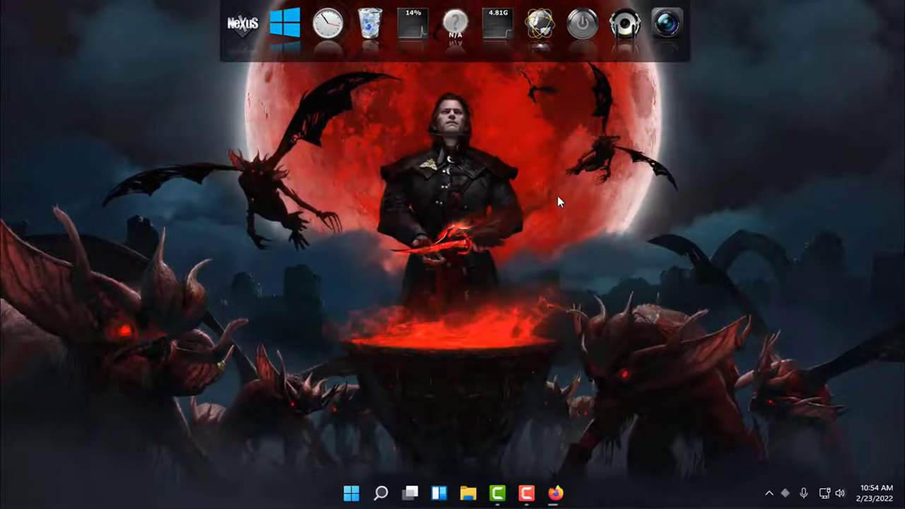
right_click(557, 195)
click(563, 222)
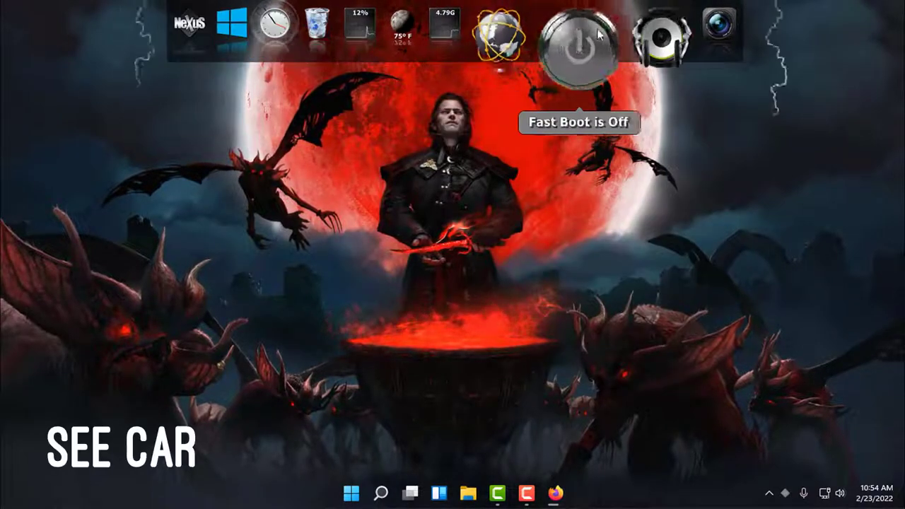
- Remove the Capture Desktop, Media Player and Firefox items from the dock, confirming each removal
right_click(666, 24)
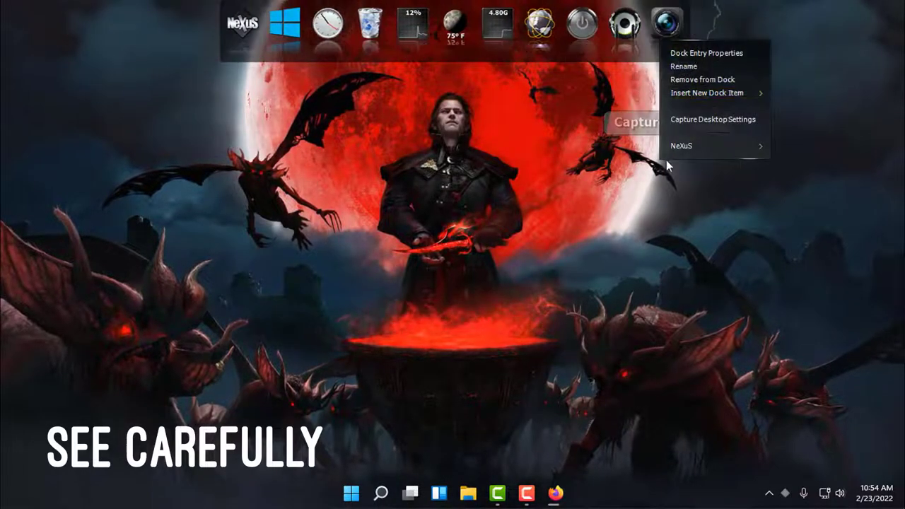
click(694, 83)
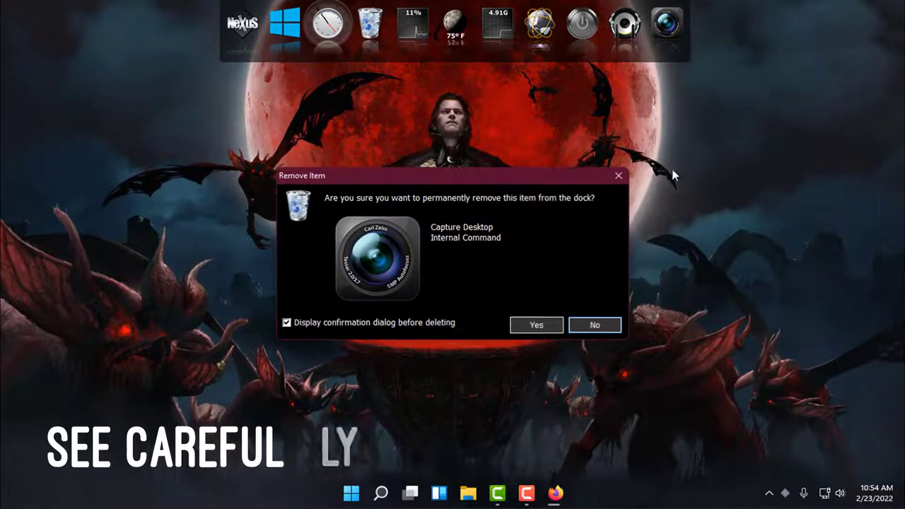
click(535, 324)
right_click(624, 27)
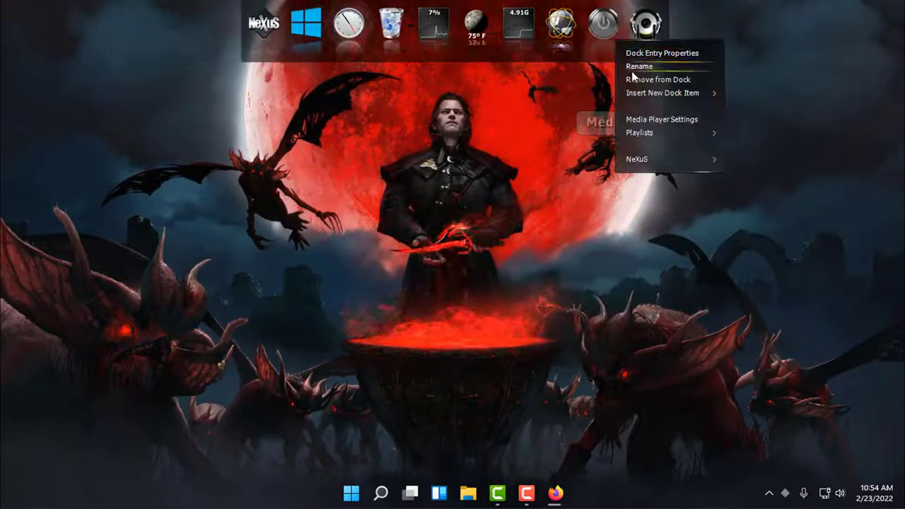
click(652, 79)
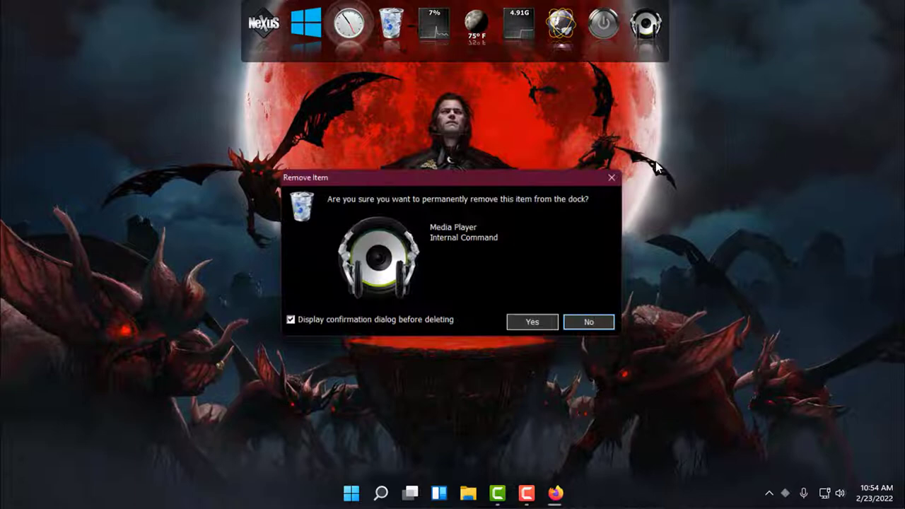
click(533, 323)
right_click(562, 39)
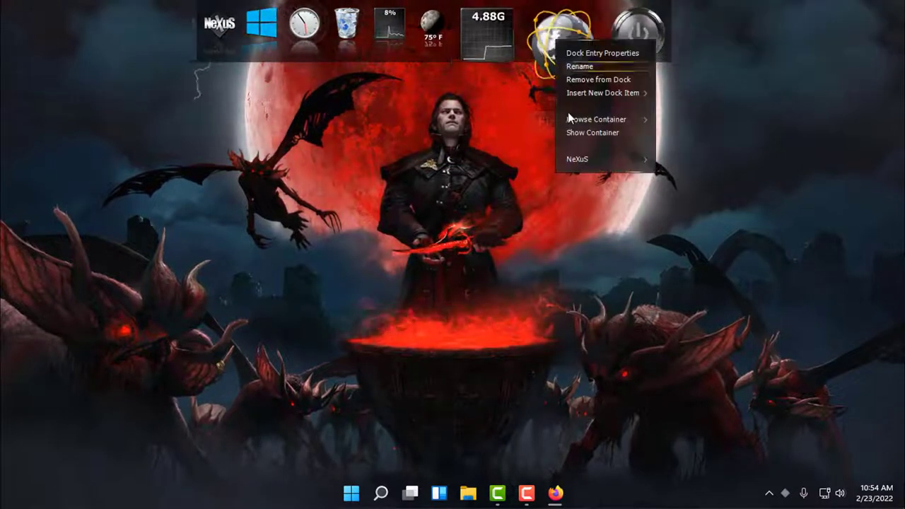
click(587, 82)
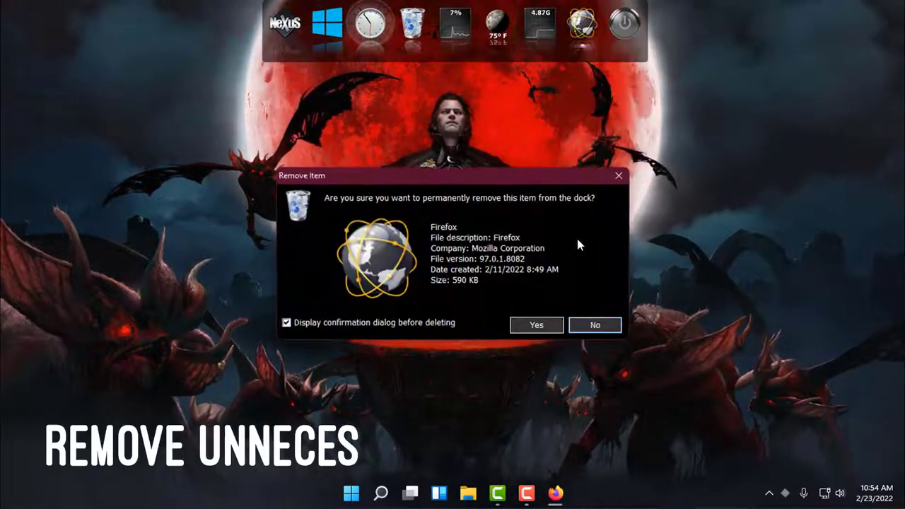
click(532, 323)
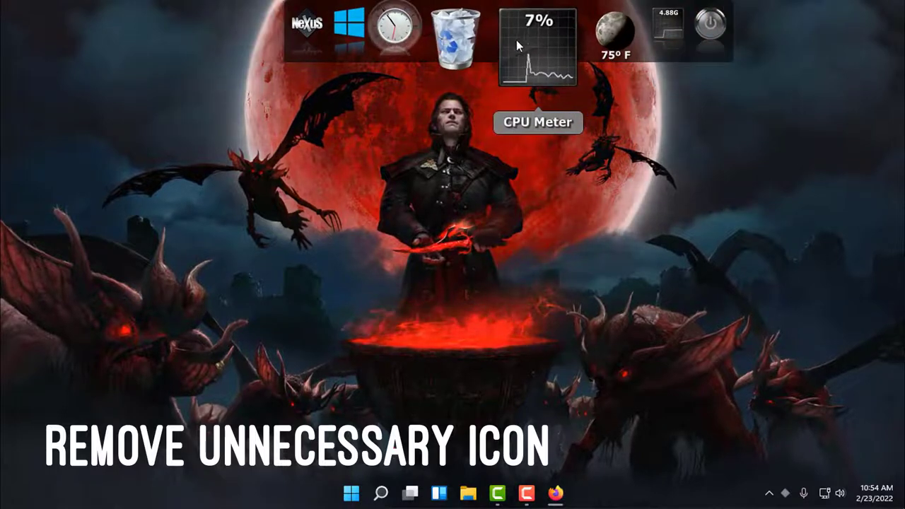
- Show the desktop icons and drag the Firefox, ME, AE and PS shortcuts onto the dock
right_click(658, 187)
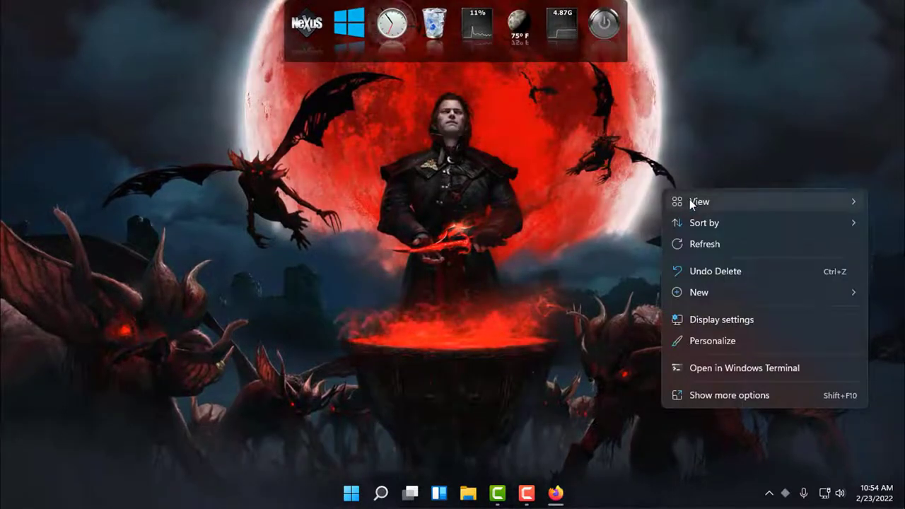
mouse_move(689, 199)
click(702, 317)
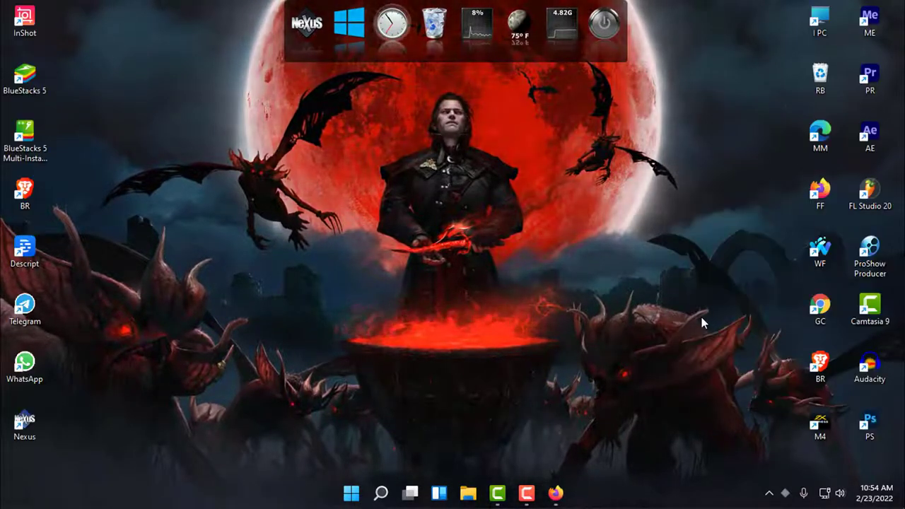
drag(820, 200, 566, 58)
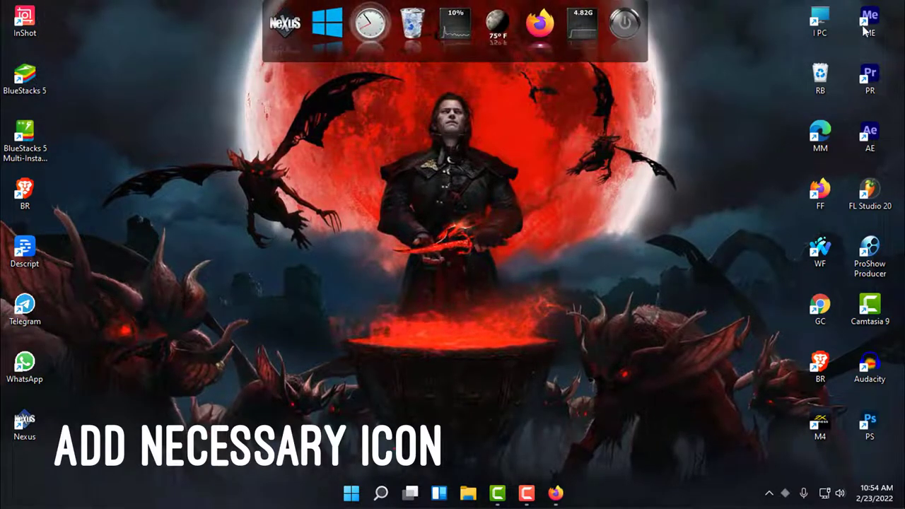
drag(863, 27, 587, 43)
drag(766, 100, 615, 42)
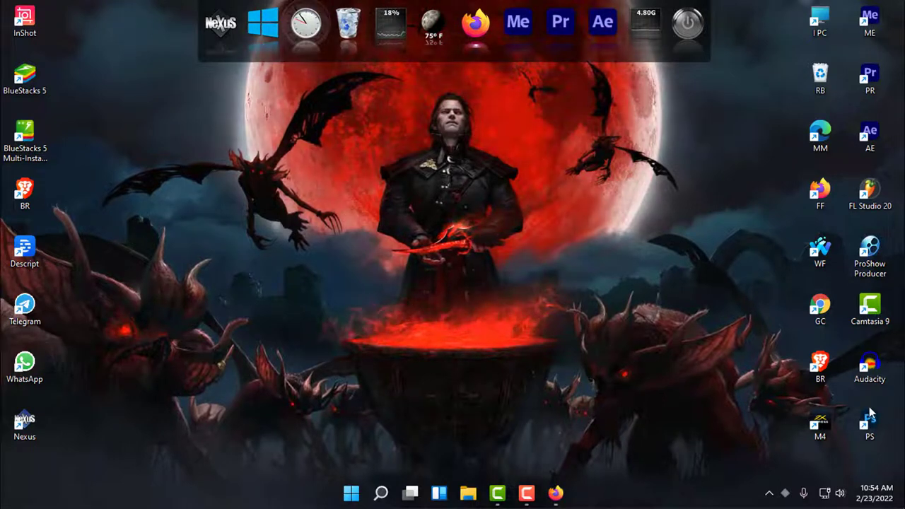
drag(869, 422, 512, 31)
- Turn off Show desktop icons to hide the desktop shortcuts again
right_click(565, 140)
mouse_move(608, 145)
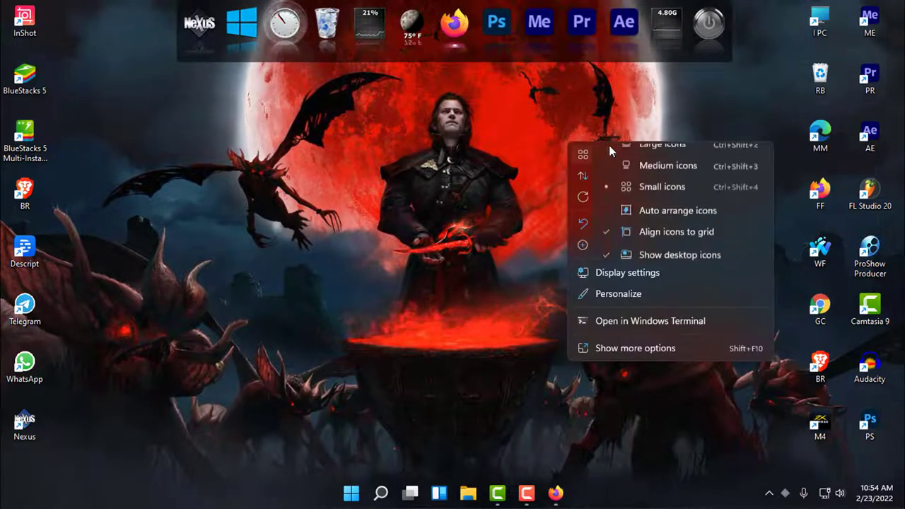
click(608, 270)
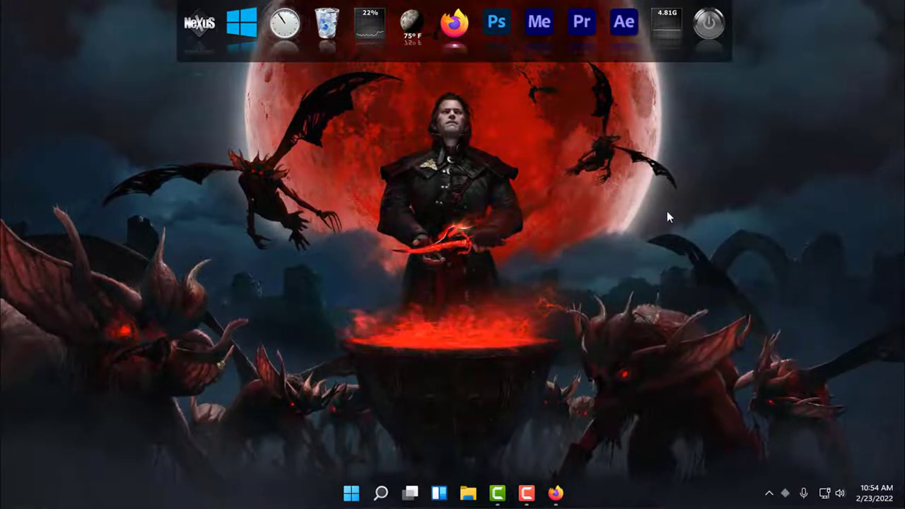
right_click(730, 122)
- Open Nexus Preferences and go through Content and Modules to the dock Position settings
click(498, 142)
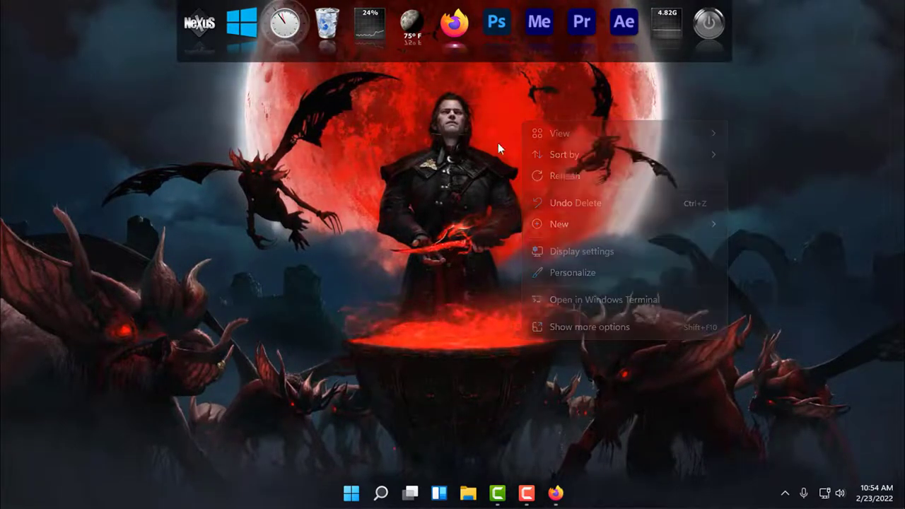
click(203, 36)
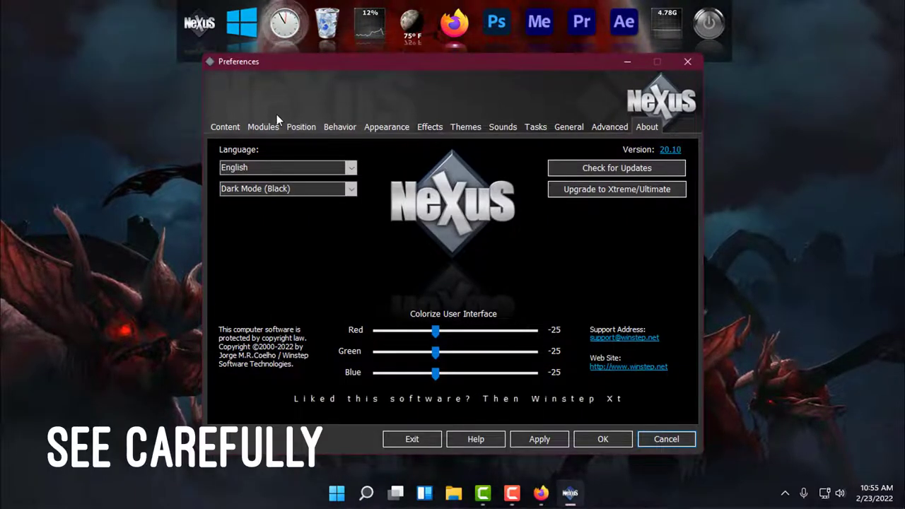
click(237, 123)
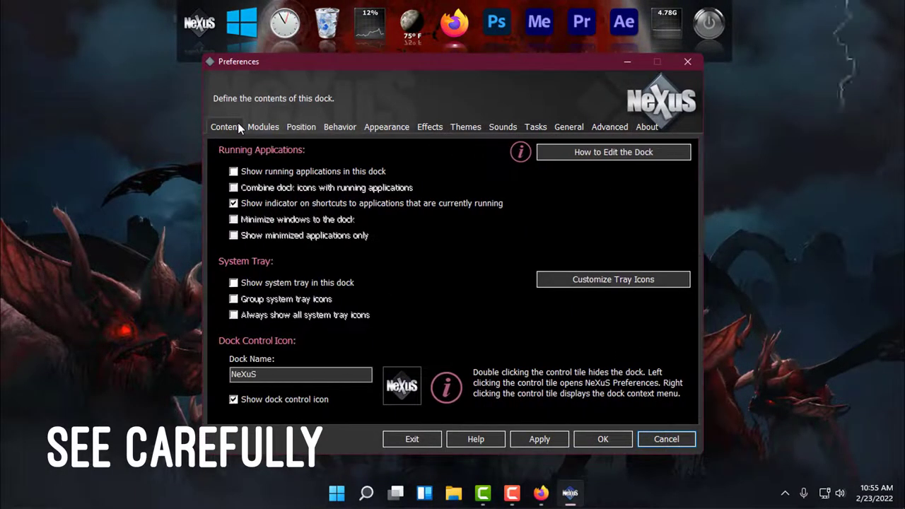
click(259, 124)
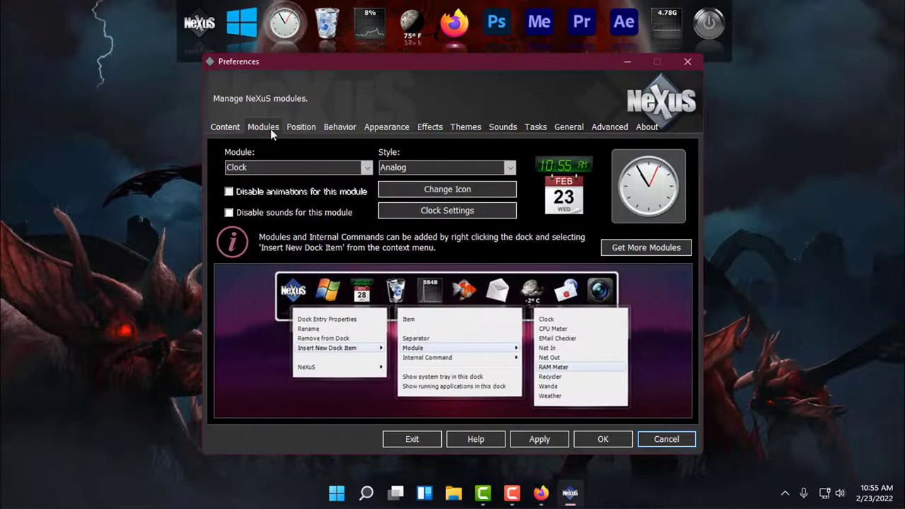
click(296, 129)
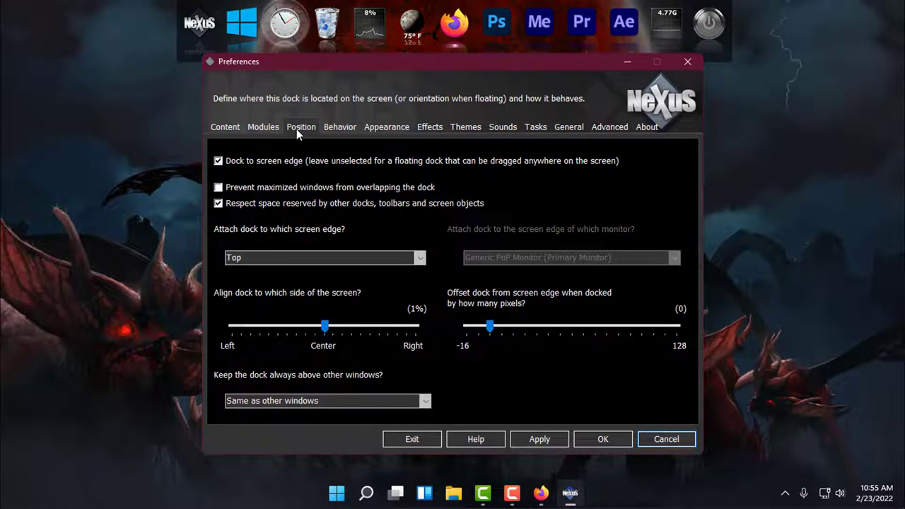
- Attach the dock to the Left screen edge and apply a 15-pixel offset from that edge
click(279, 257)
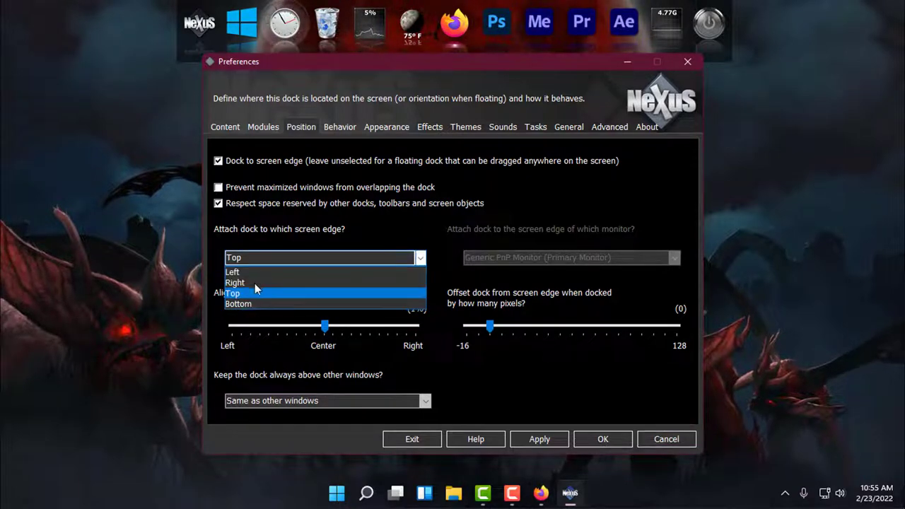
click(246, 272)
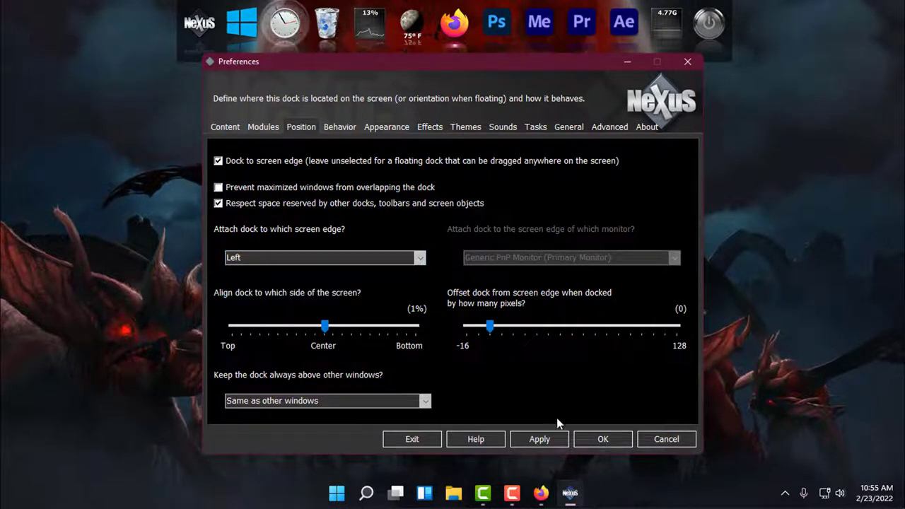
click(536, 439)
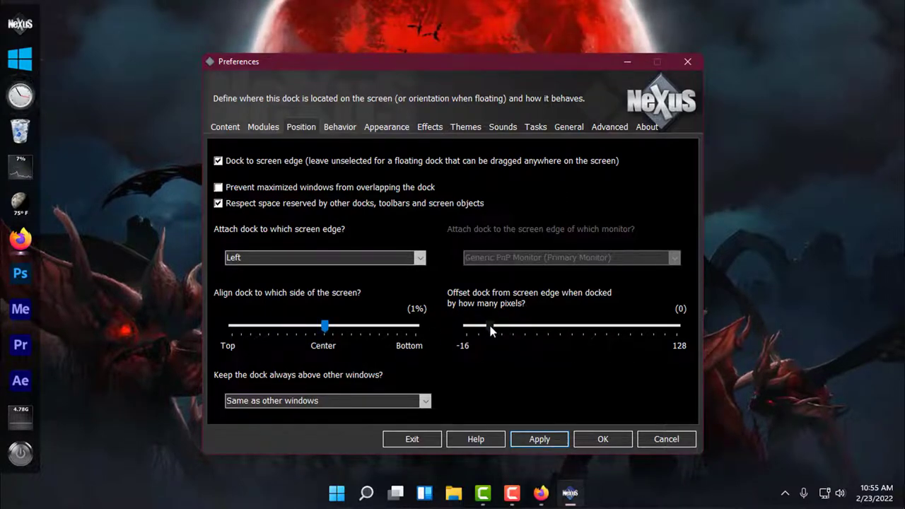
drag(490, 329, 508, 330)
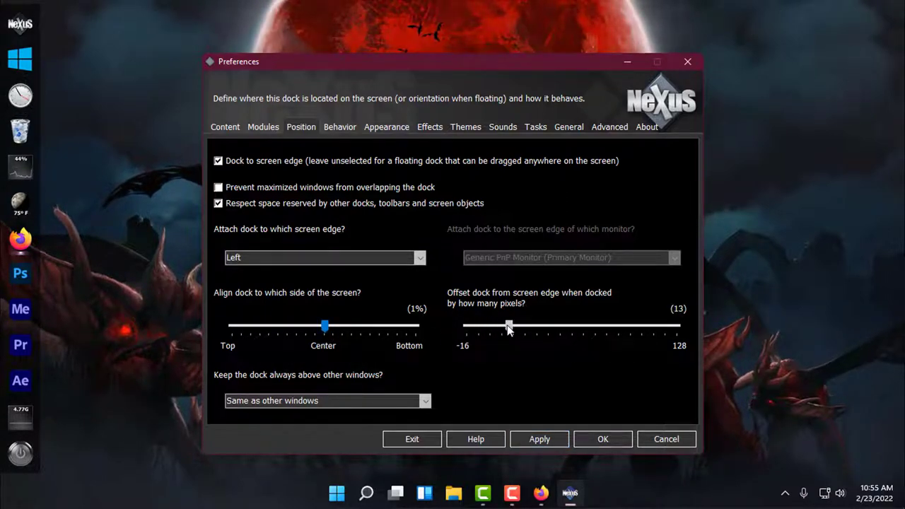
click(523, 438)
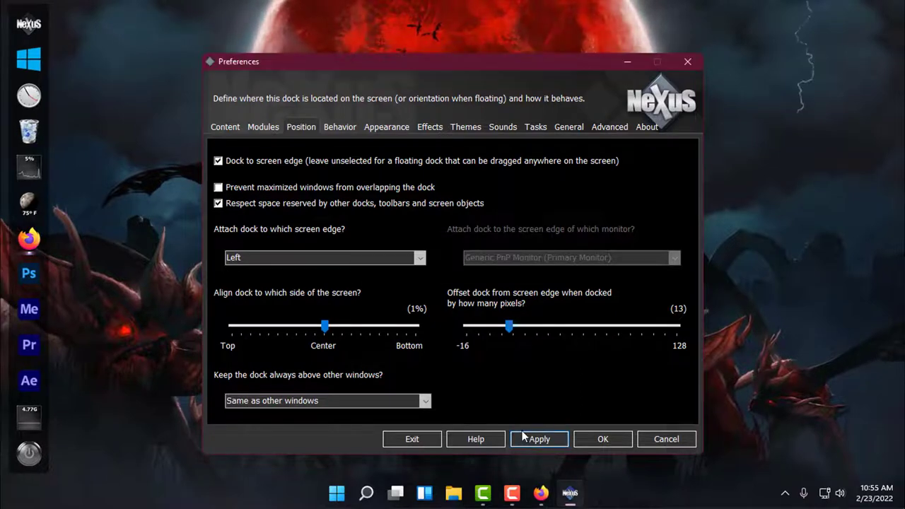
drag(513, 329, 515, 329)
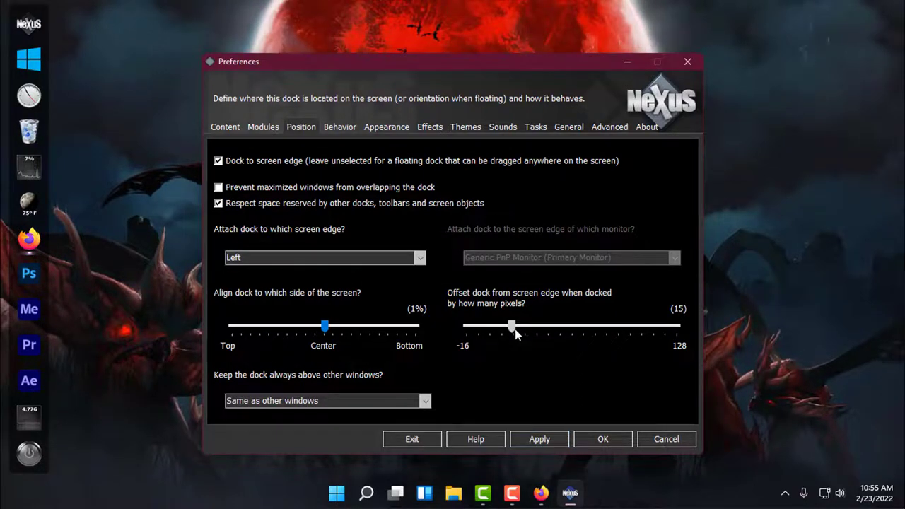
click(537, 438)
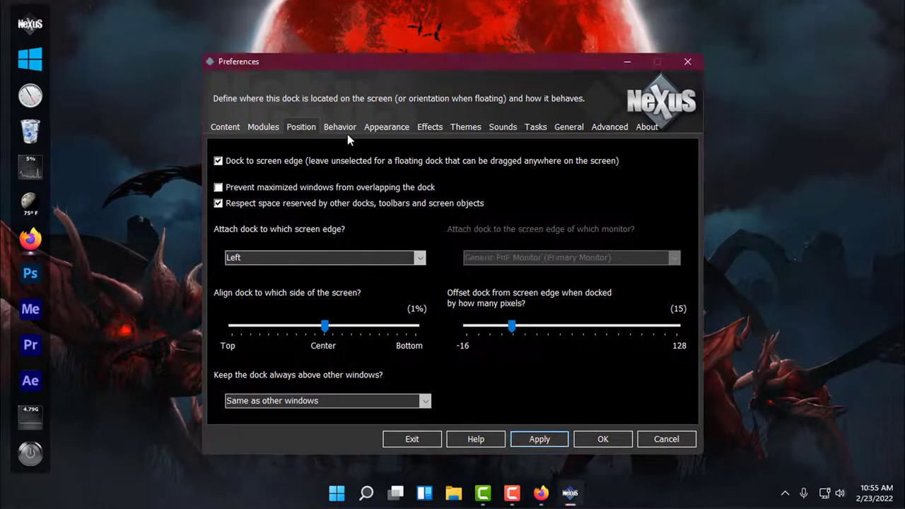
click(340, 129)
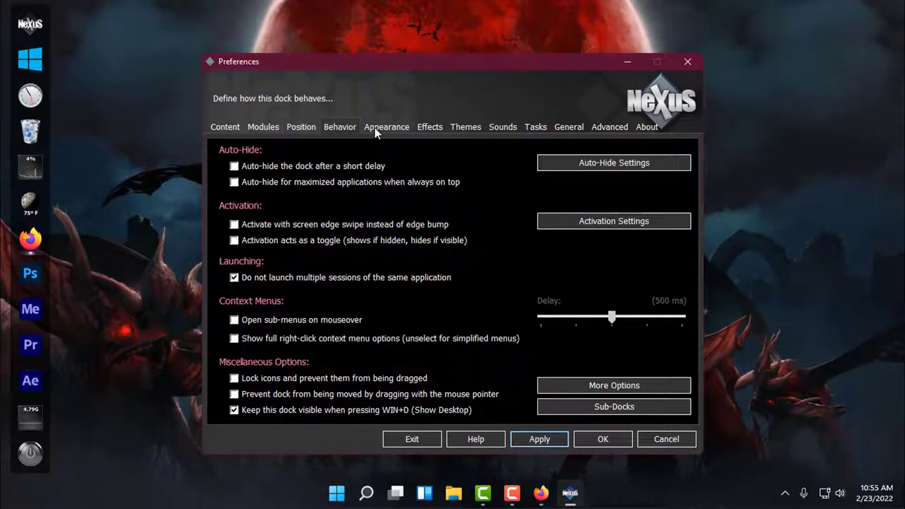
- On the Appearance tab, reduce the dock icon size to 24 pixels and apply it
click(376, 128)
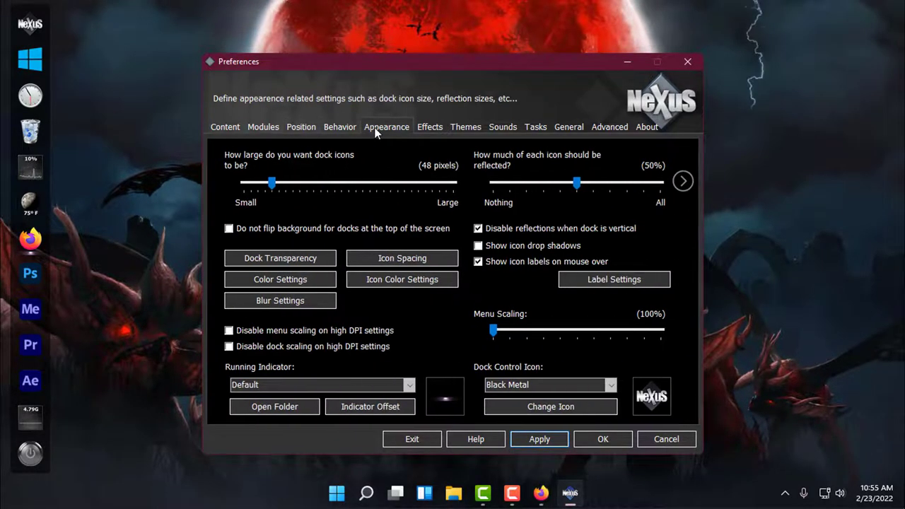
drag(272, 183, 261, 192)
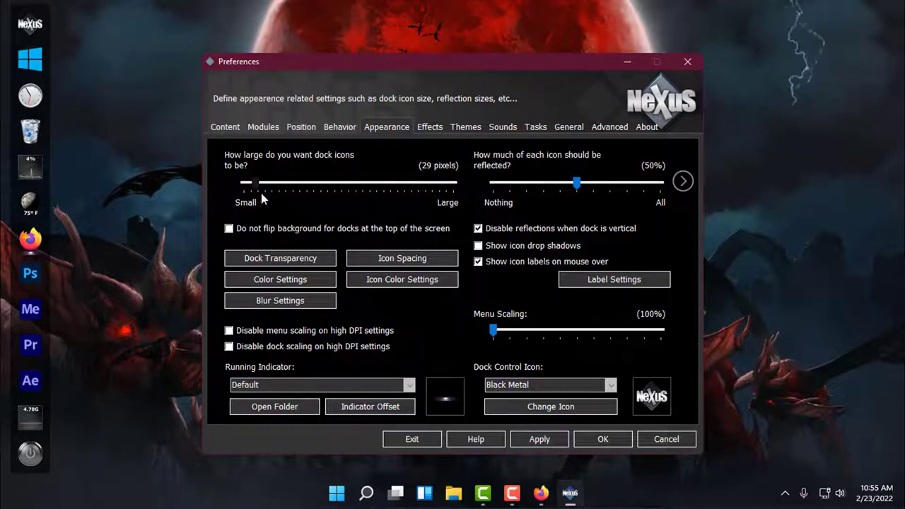
click(535, 441)
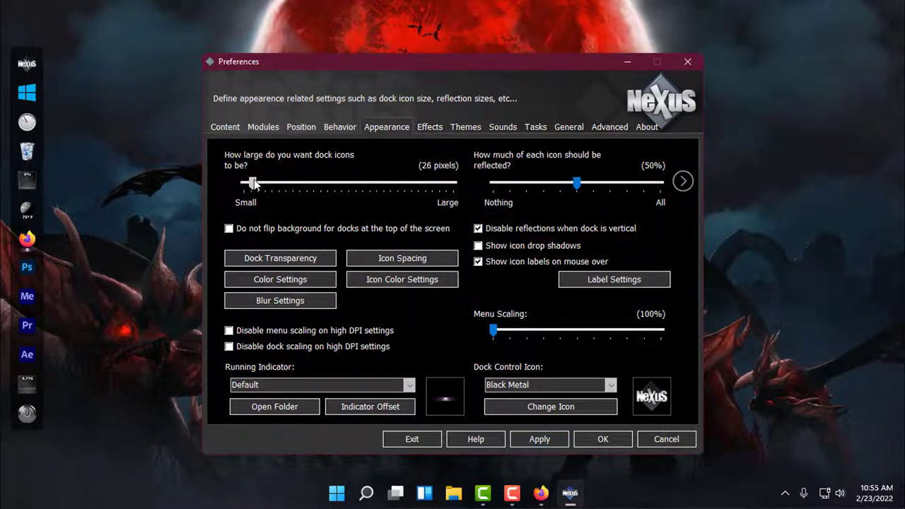
click(535, 437)
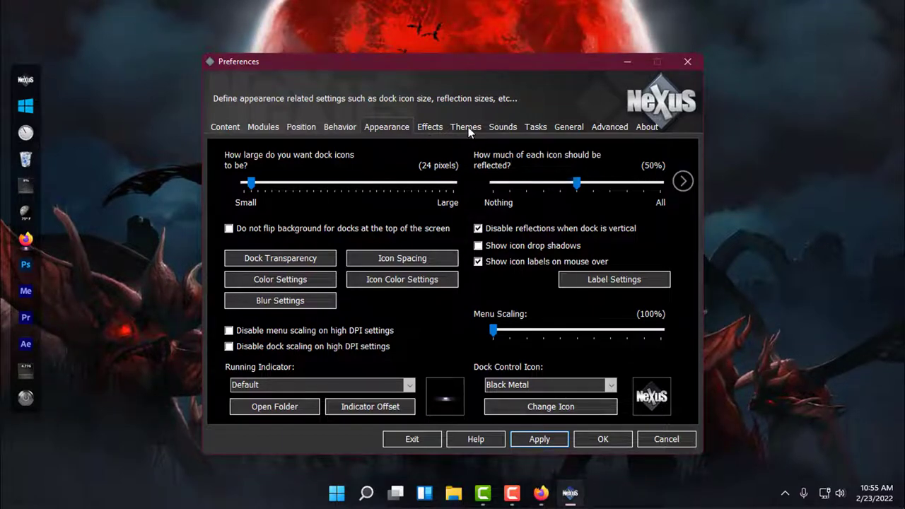
click(287, 257)
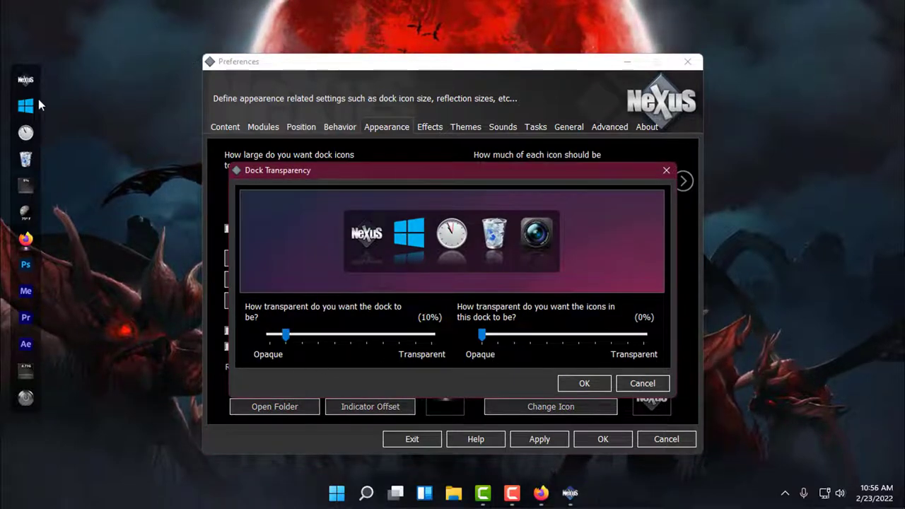
- Set the dock background transparency to 100%, leave icon transparency at 0%, and confirm with OK
click(305, 340)
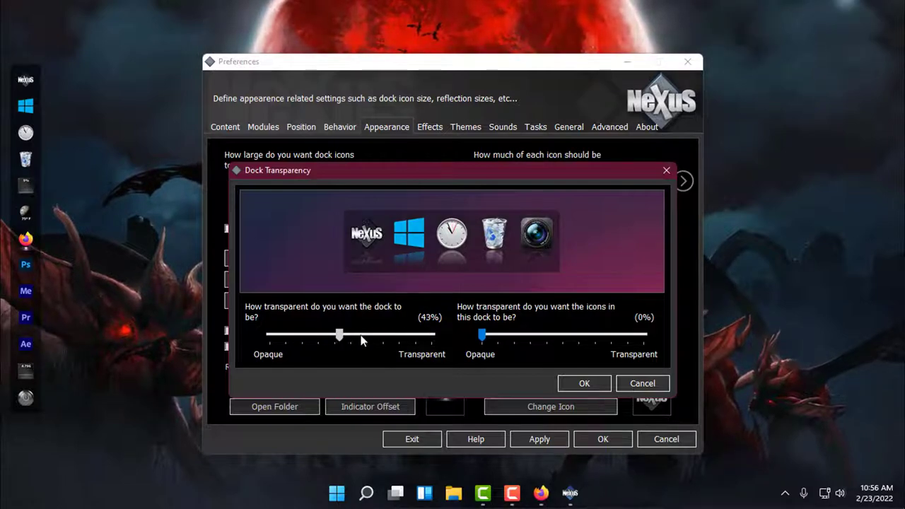
drag(416, 340, 440, 339)
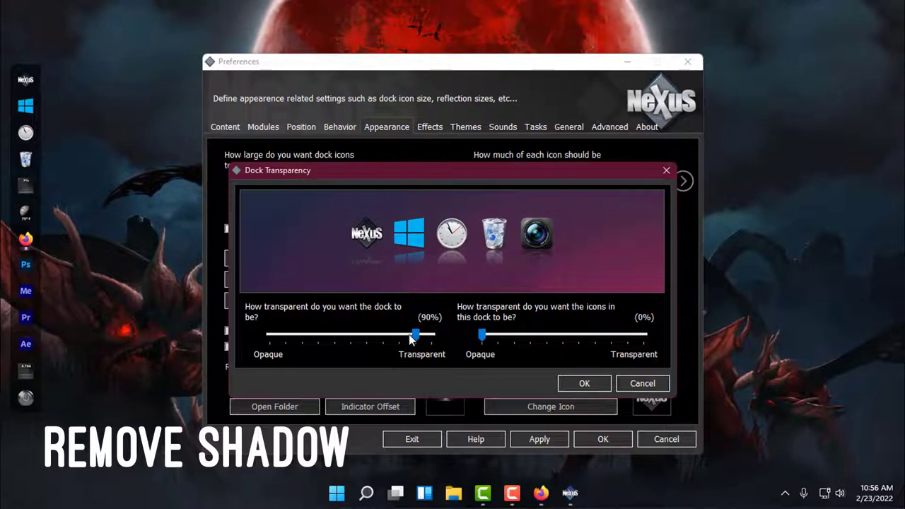
drag(415, 336, 367, 337)
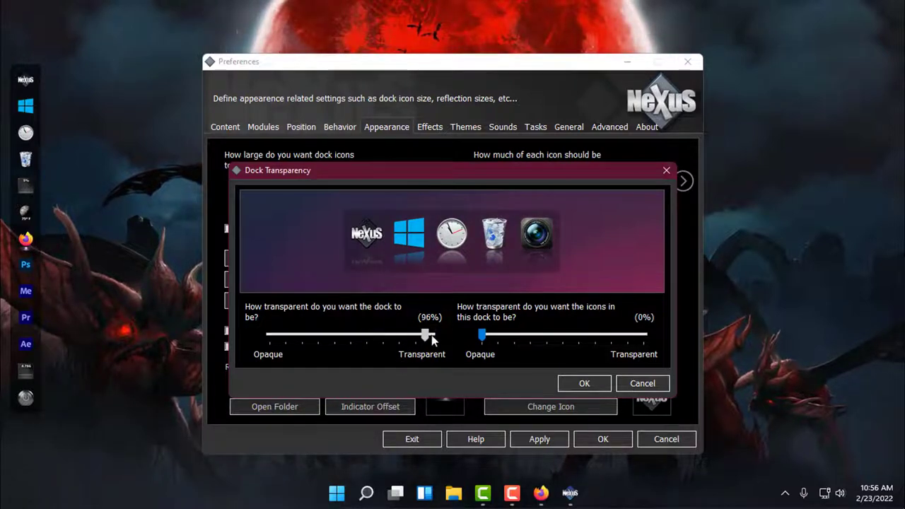
drag(433, 340, 555, 337)
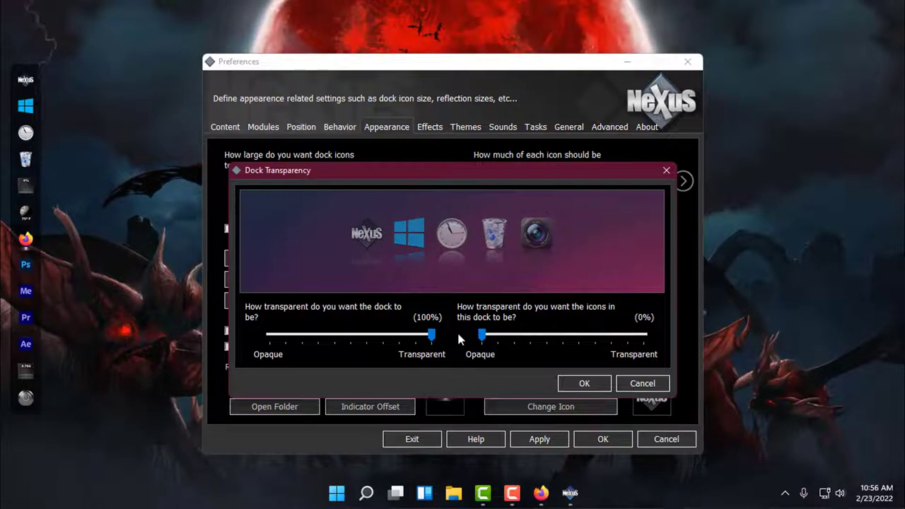
click(576, 384)
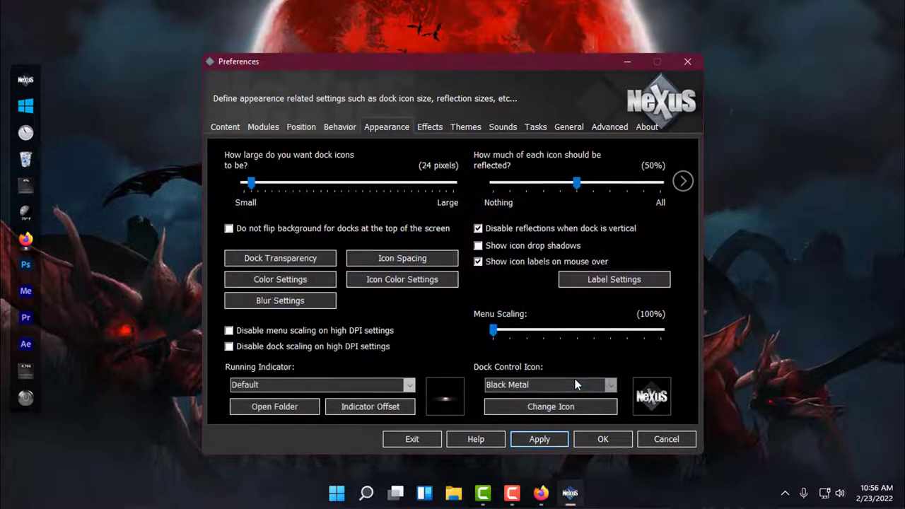
- Apply the transparency, then set Mouseover magnification size to 89 px with a 1-icon span
click(558, 440)
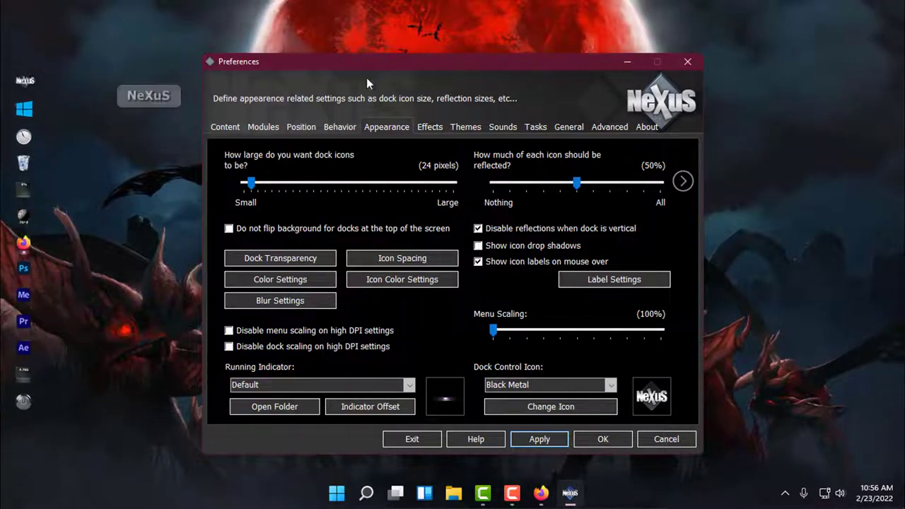
click(428, 128)
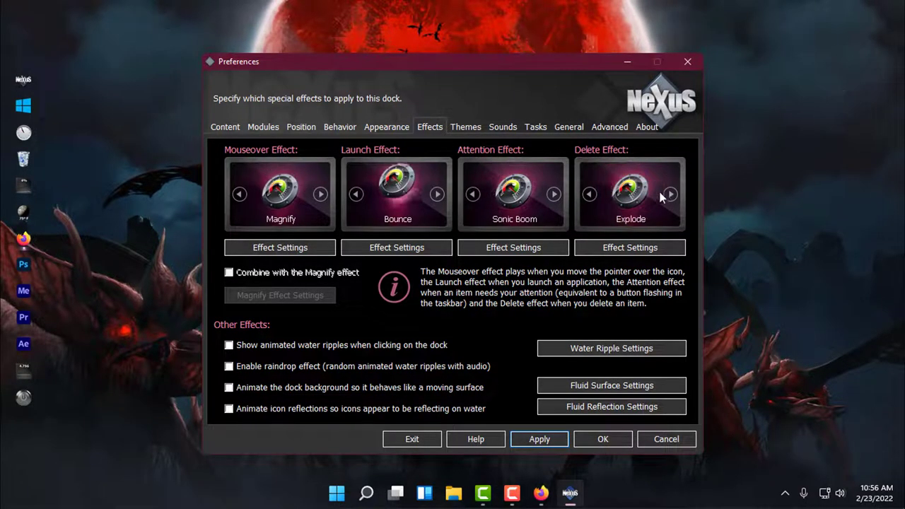
click(283, 248)
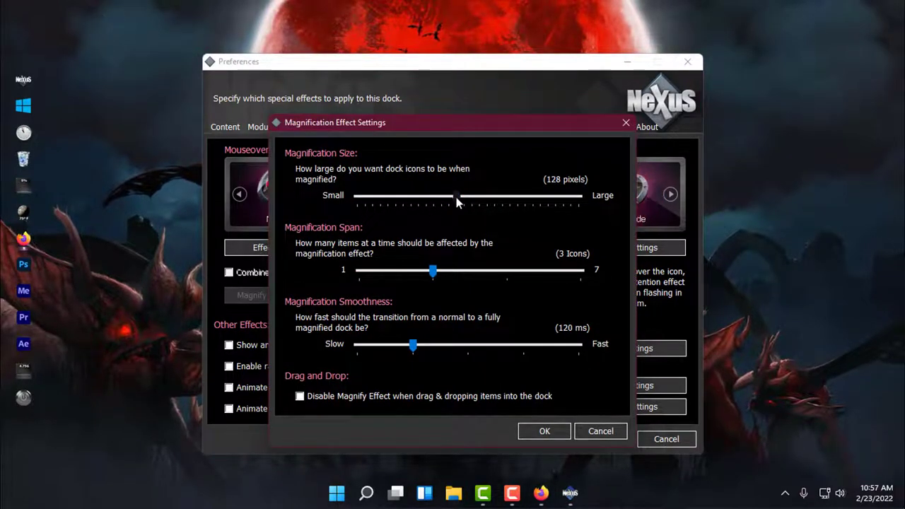
drag(455, 197, 418, 197)
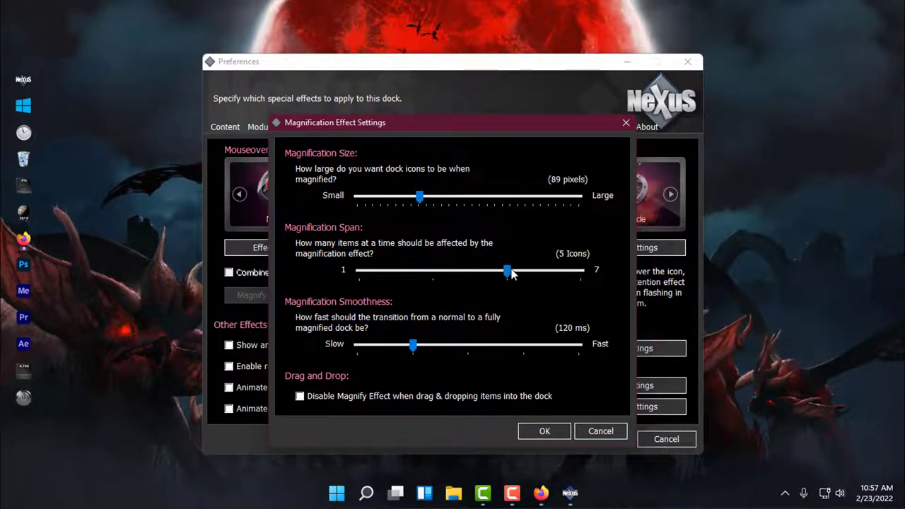
drag(512, 274, 384, 280)
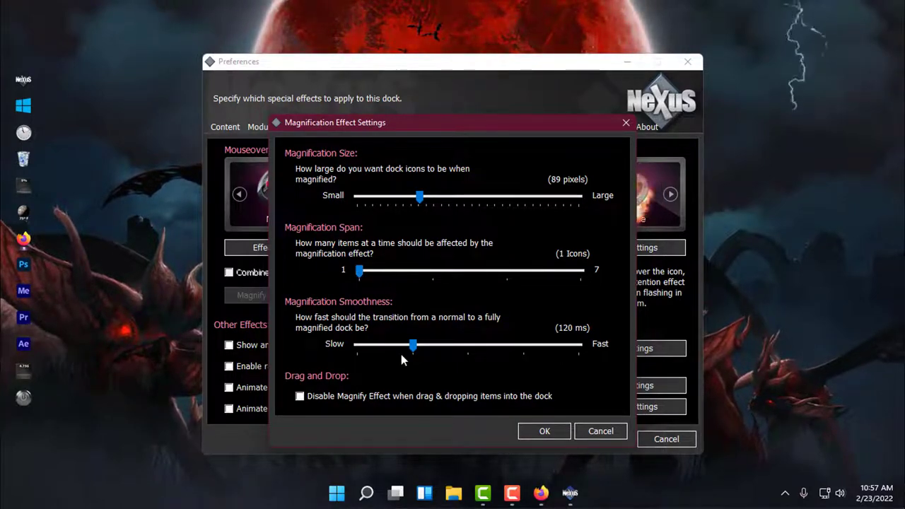
click(543, 432)
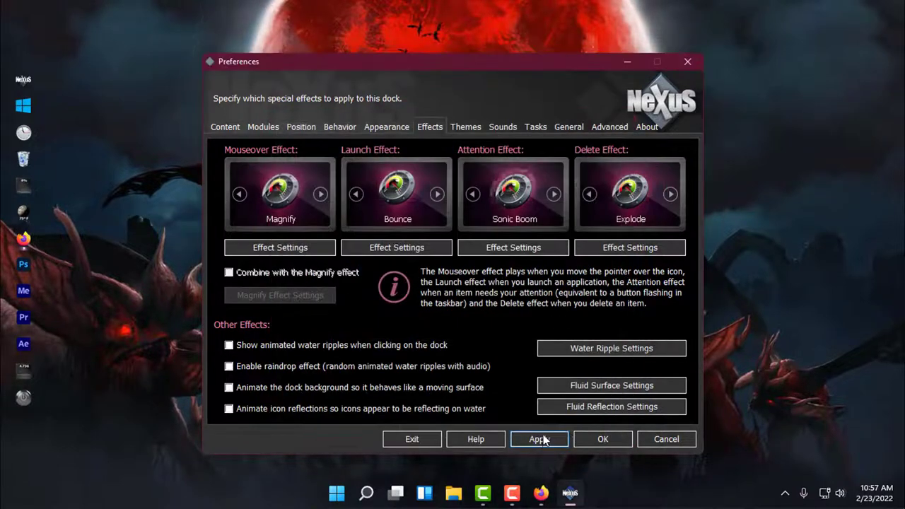
- Apply and OK the Nexus Preferences, then refresh the desktop from its right-click menu
click(540, 439)
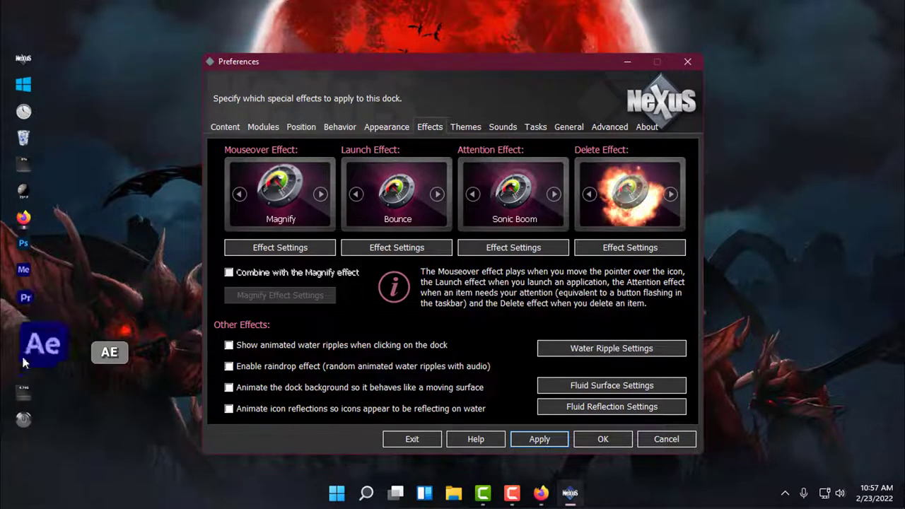
click(602, 441)
right_click(441, 107)
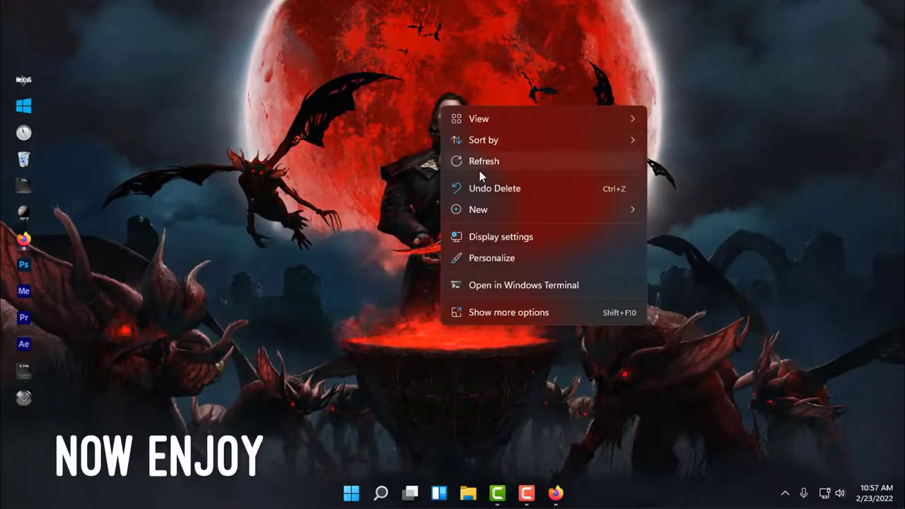
click(479, 169)
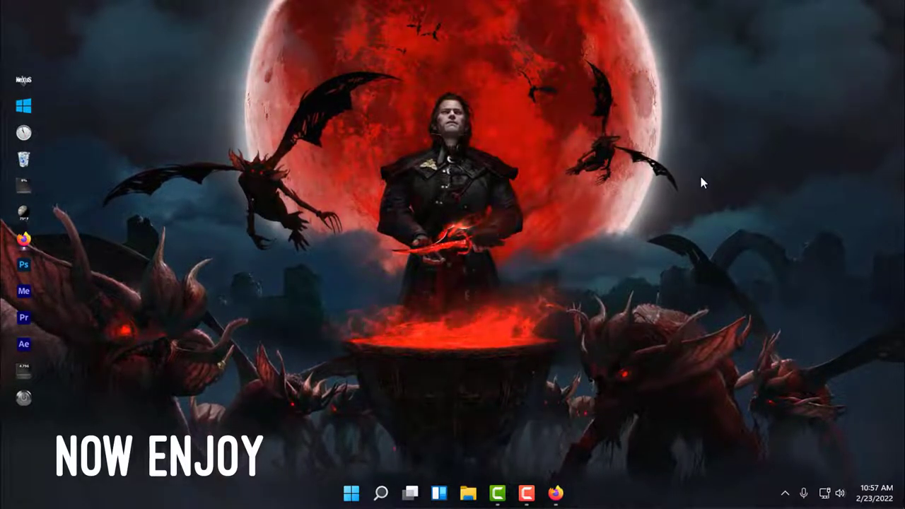